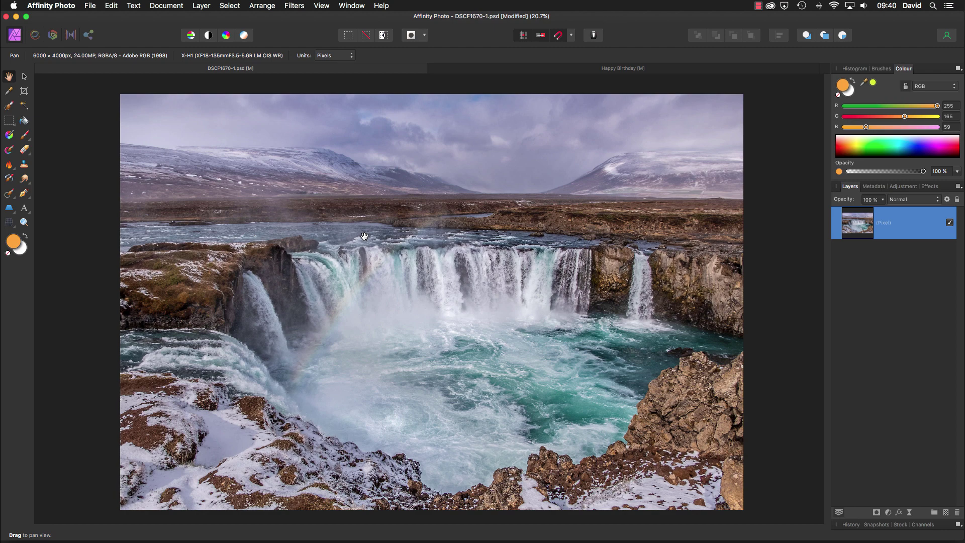
Step: Create a large black art text layer reading 'ICELAND' across the upper waterfall photo
left_click(24, 211)
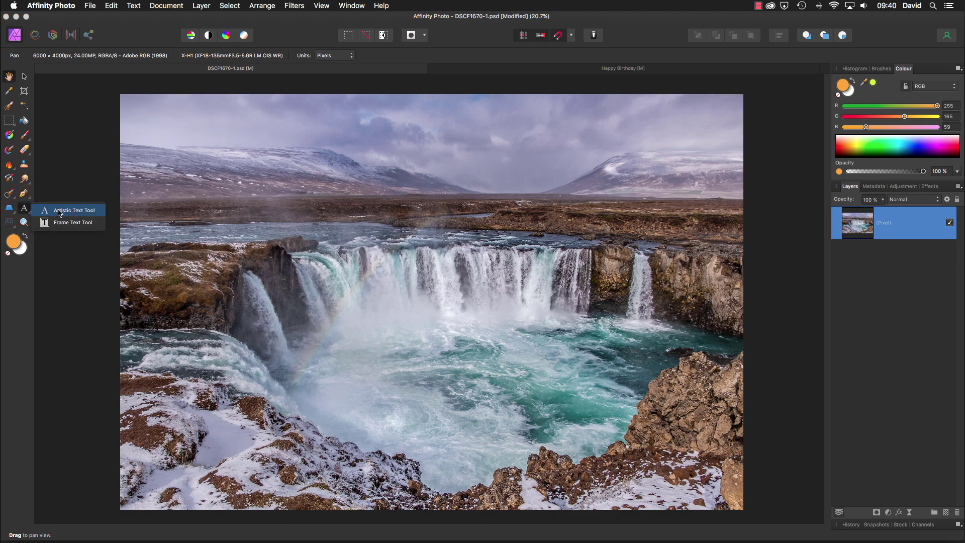
left_click(60, 211)
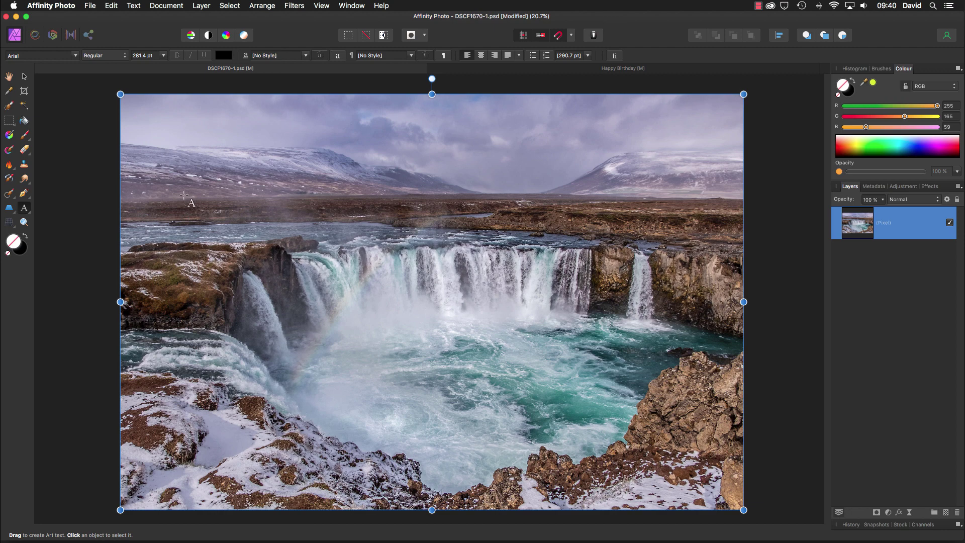
left_click_drag(176, 190, 228, 263)
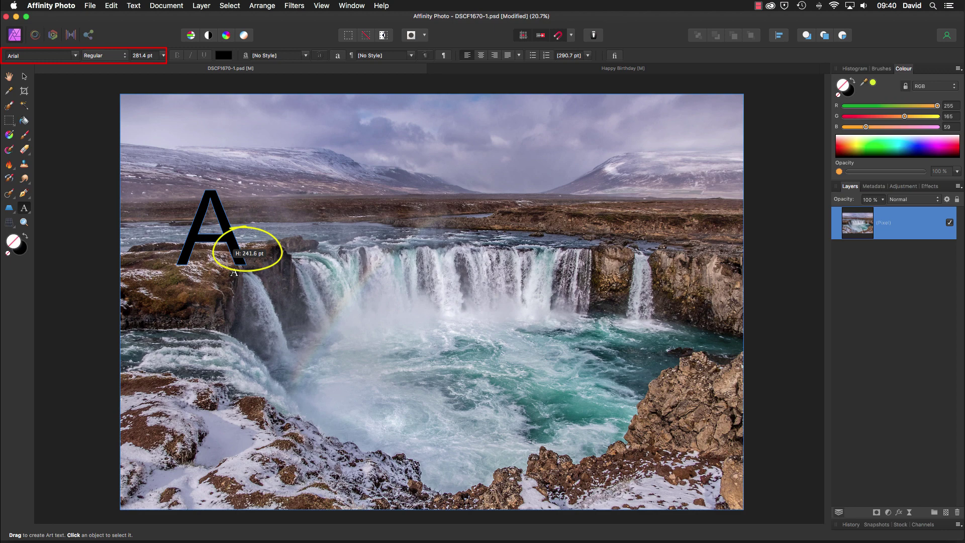
left_click_drag(227, 263, 227, 263)
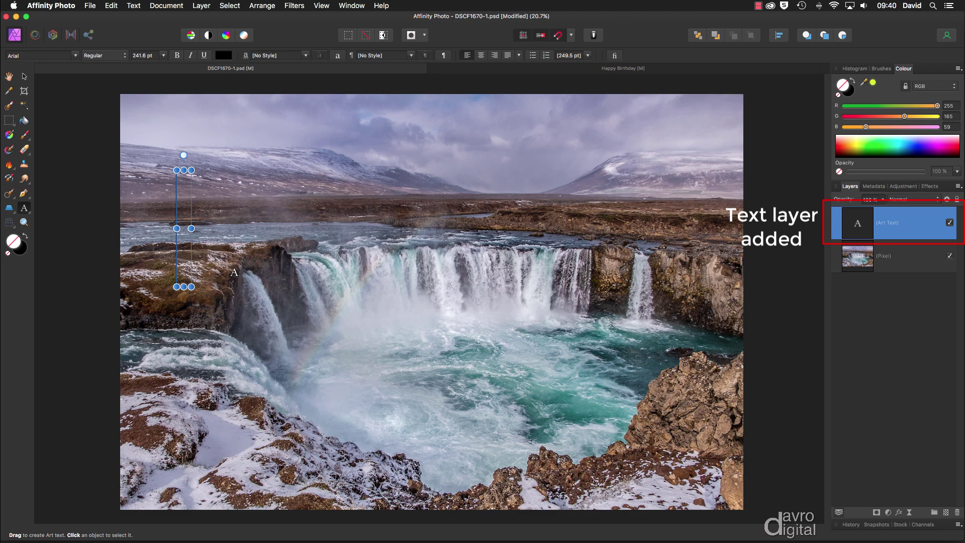
type("I")
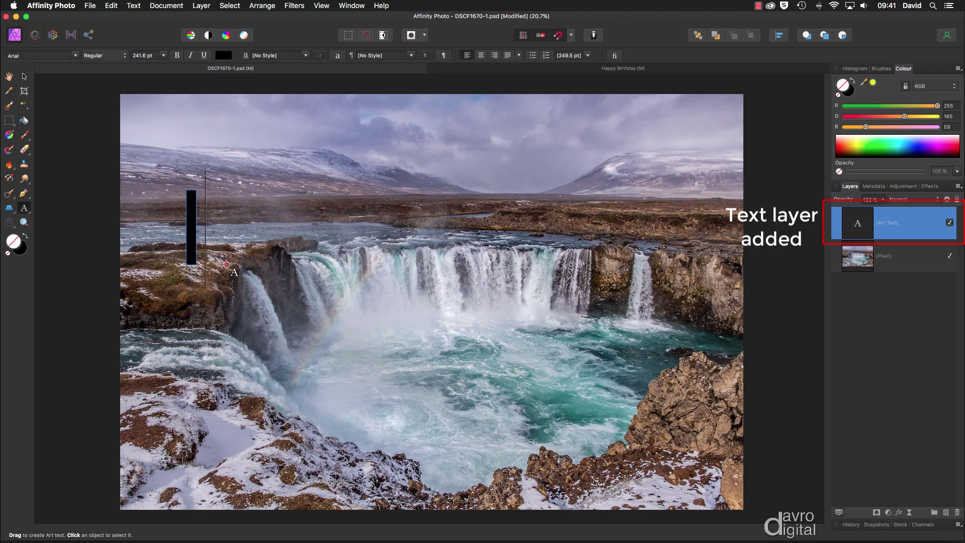
type("CELAND")
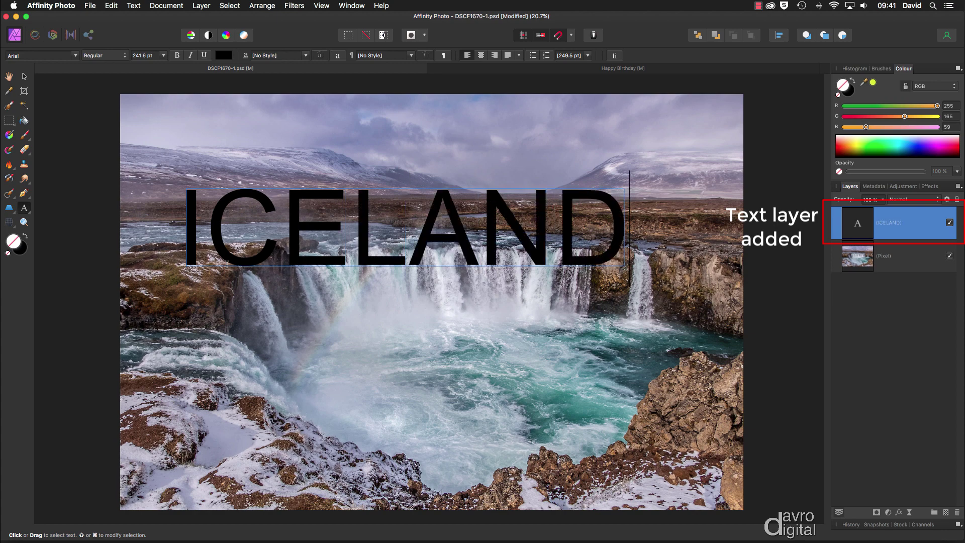
key("Escape")
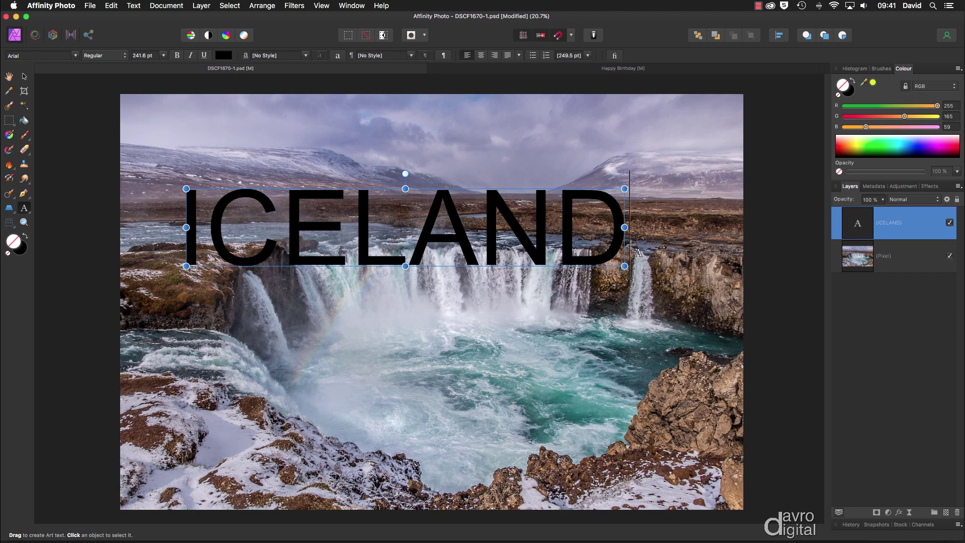
Step: Change the ICELAND text's font family from Arial to Impact
key("super+a")
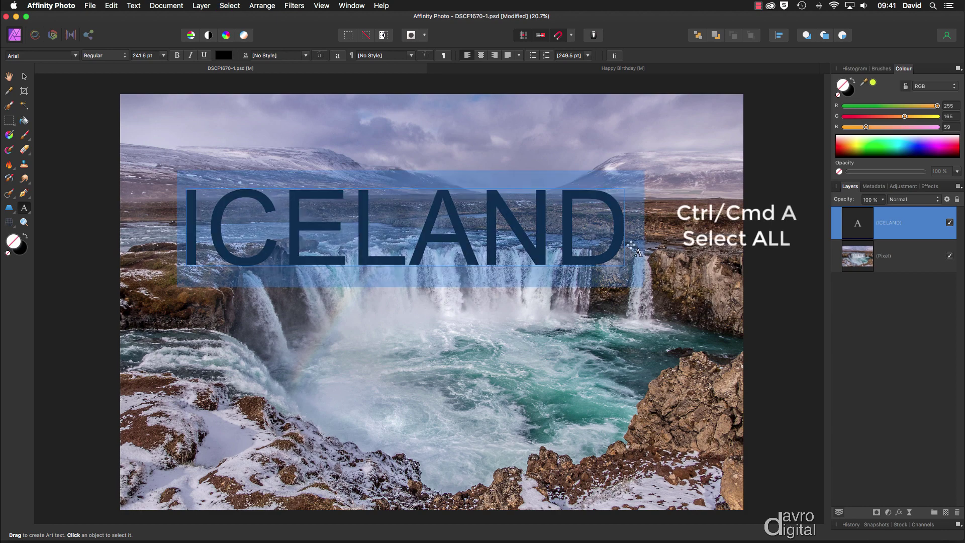
key("Escape")
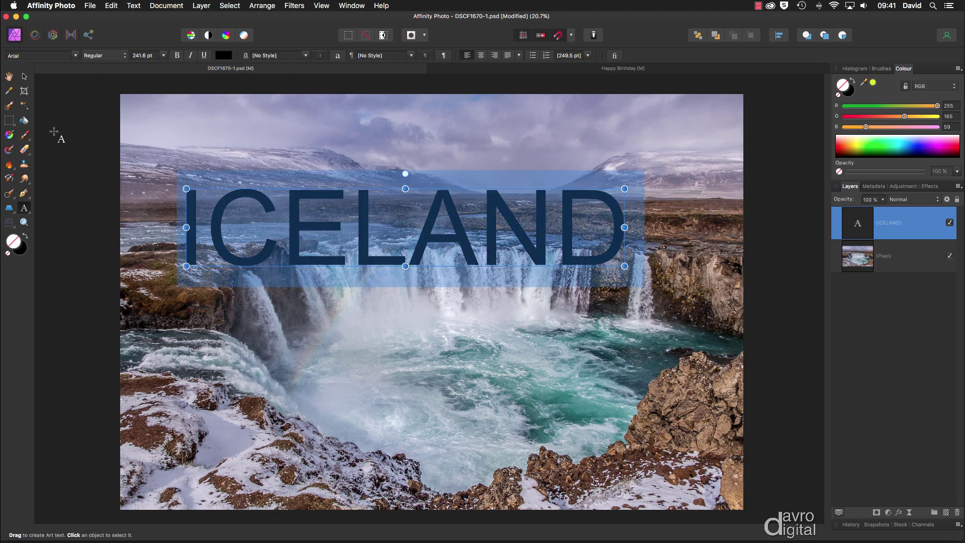
left_click(76, 55)
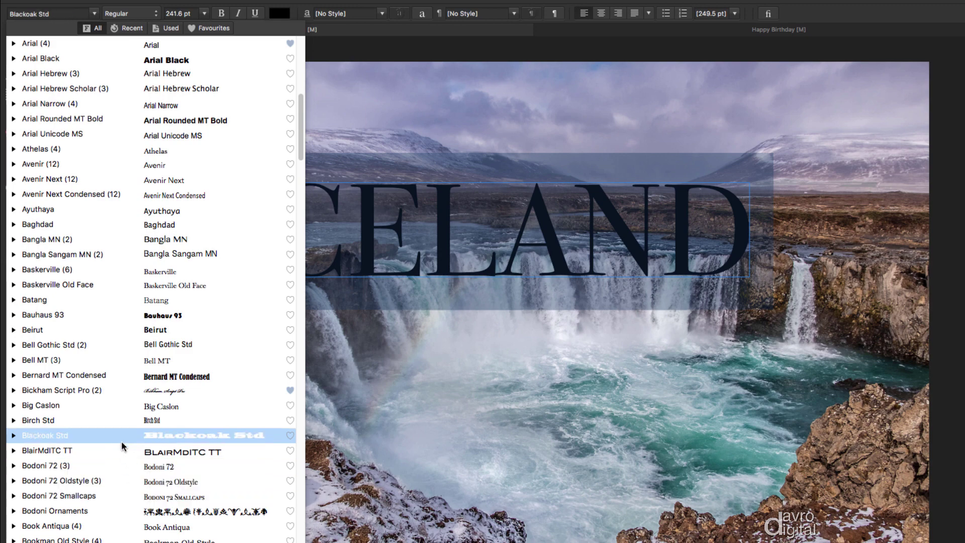
left_click(49, 12)
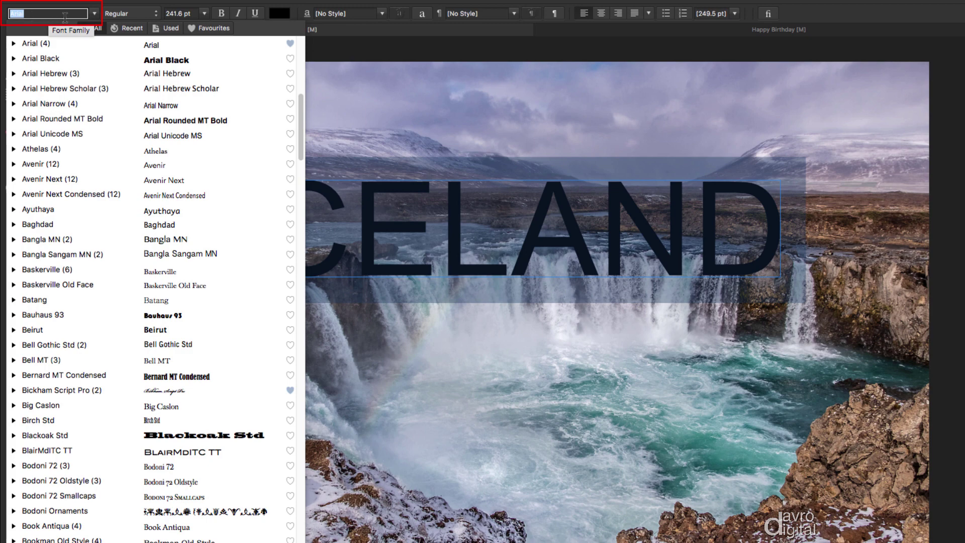
type("Impact")
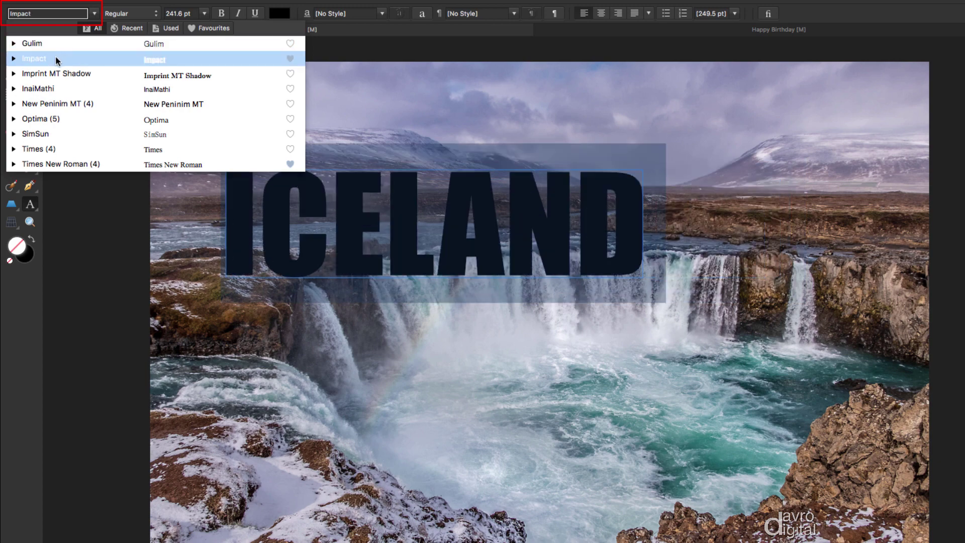
left_click(55, 57)
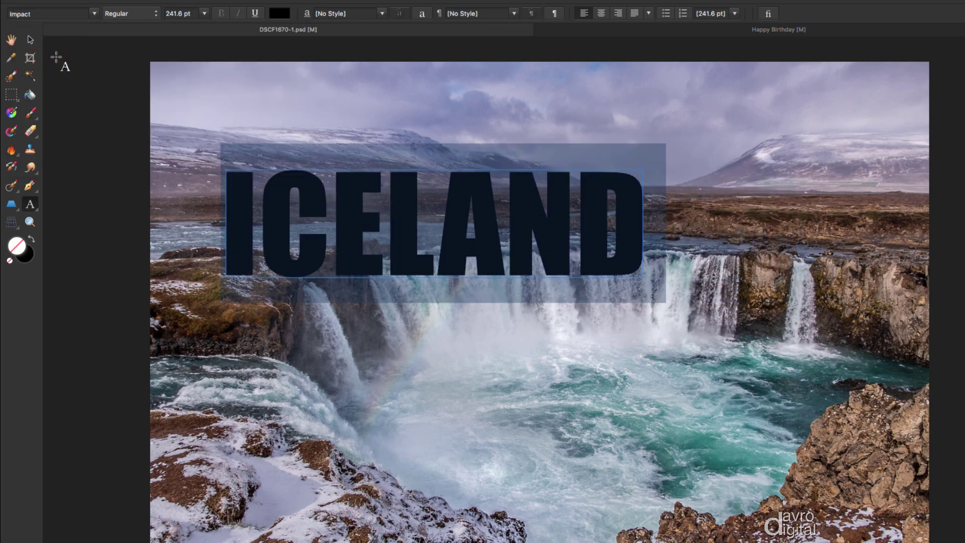
Step: Scale ICELAND up to about 960.8 pt and centre it horizontally and vertically on the photo
key("Escape")
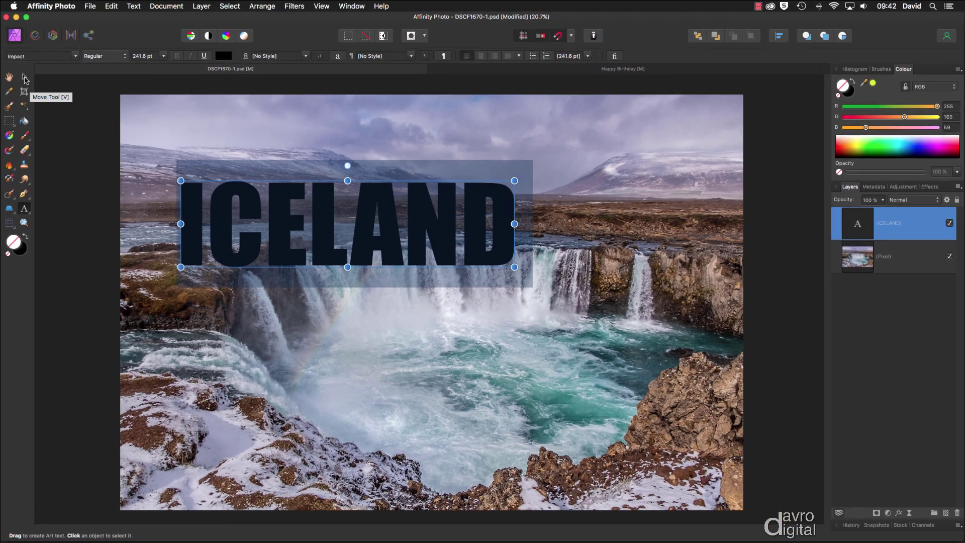
left_click(24, 77)
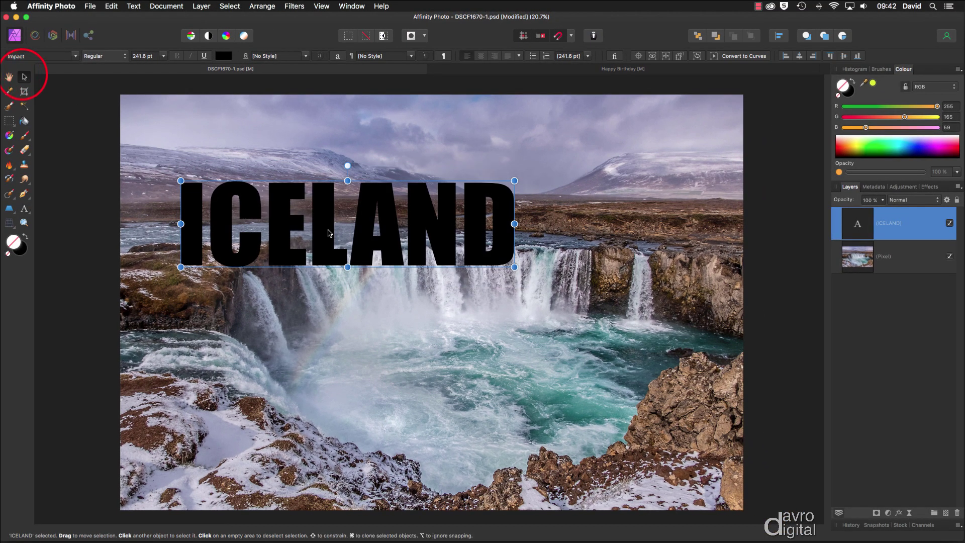
left_click_drag(343, 228, 321, 183)
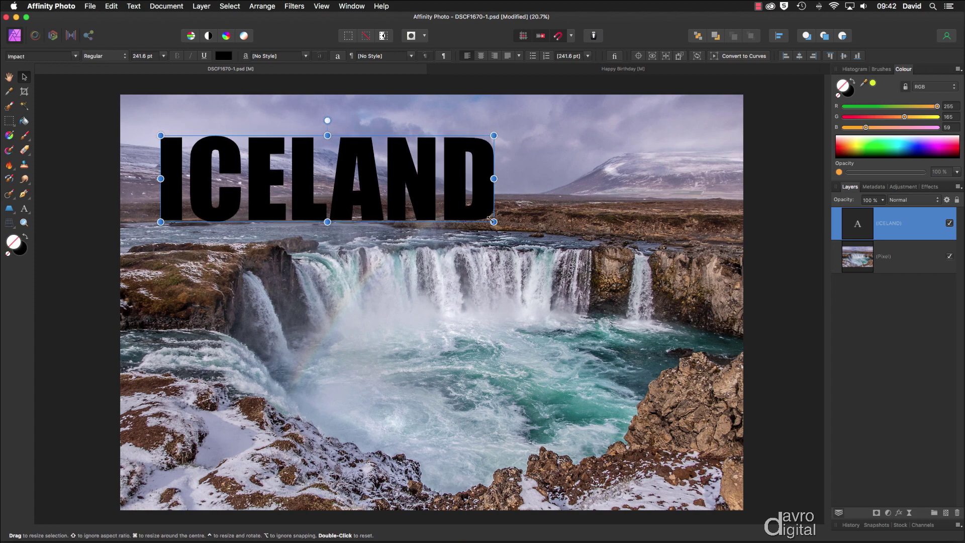
left_click_drag(490, 220, 712, 334)
left_click_drag(444, 282, 451, 477)
left_click_drag(440, 314, 435, 309)
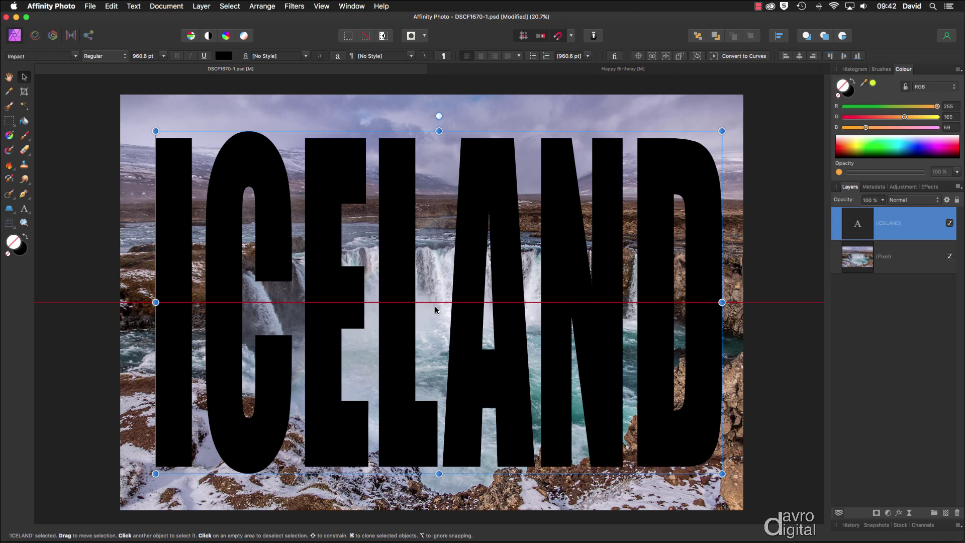
left_click_drag(435, 310, 430, 309)
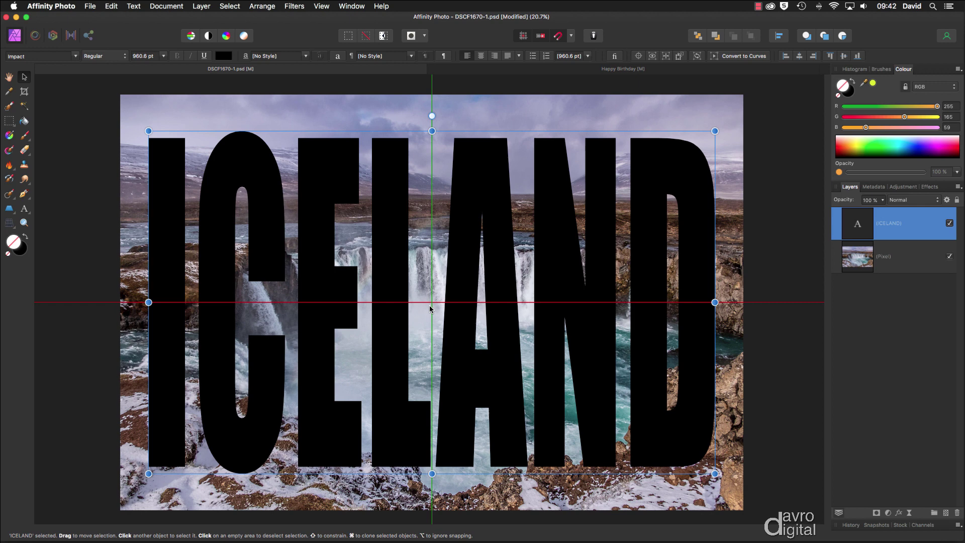
left_click_drag(430, 309, 430, 308)
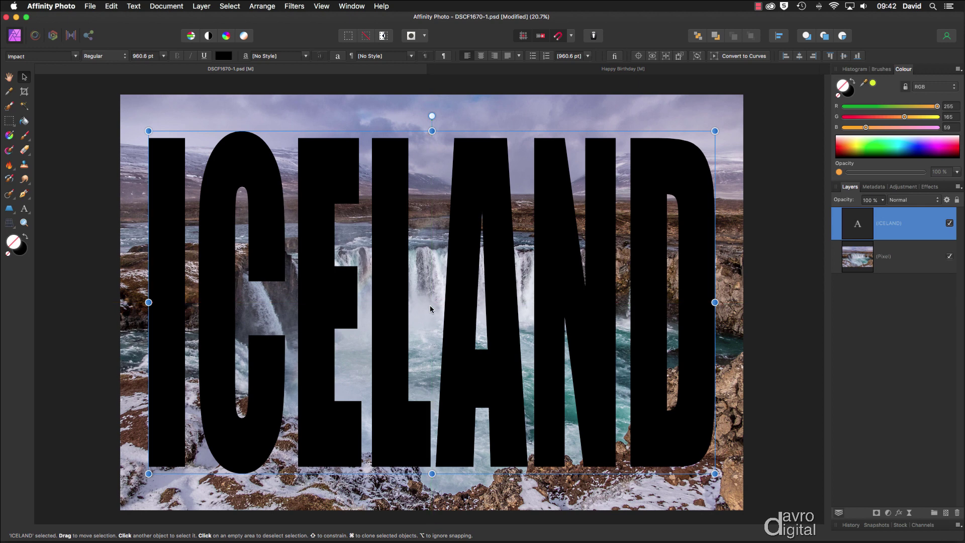
Step: Select the ICELAND letter outlines and add a new top pixel layer named Shadow
left_click(857, 225, "super")
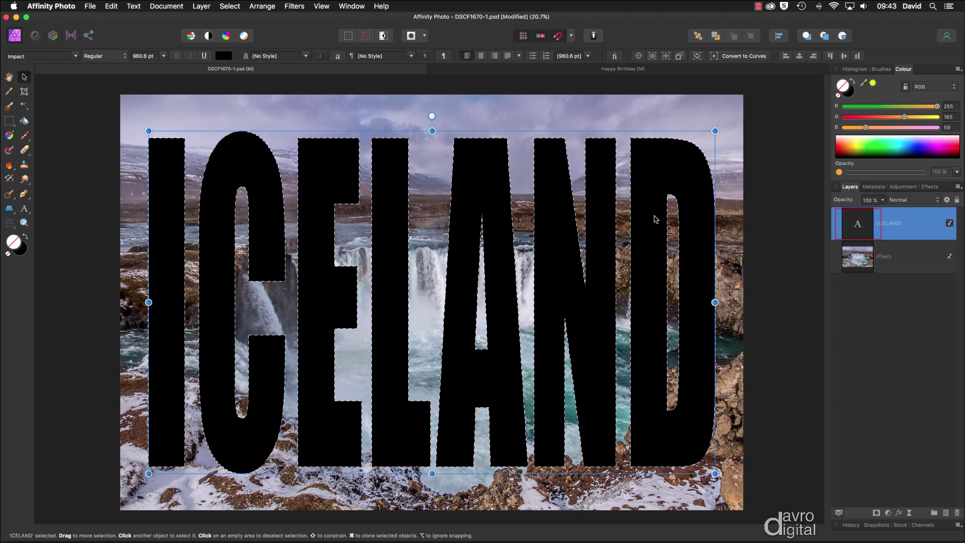
left_click(947, 512)
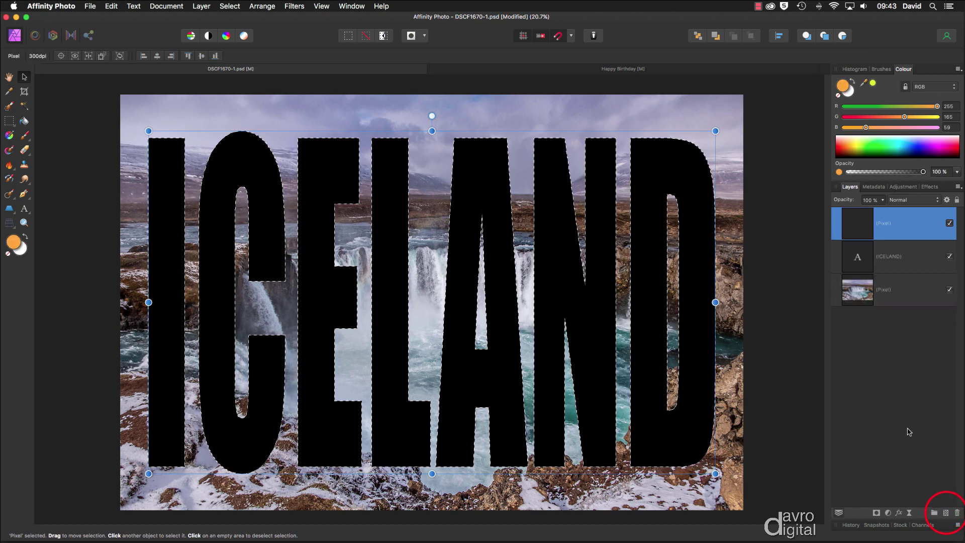
left_click(886, 227)
double_click(886, 226)
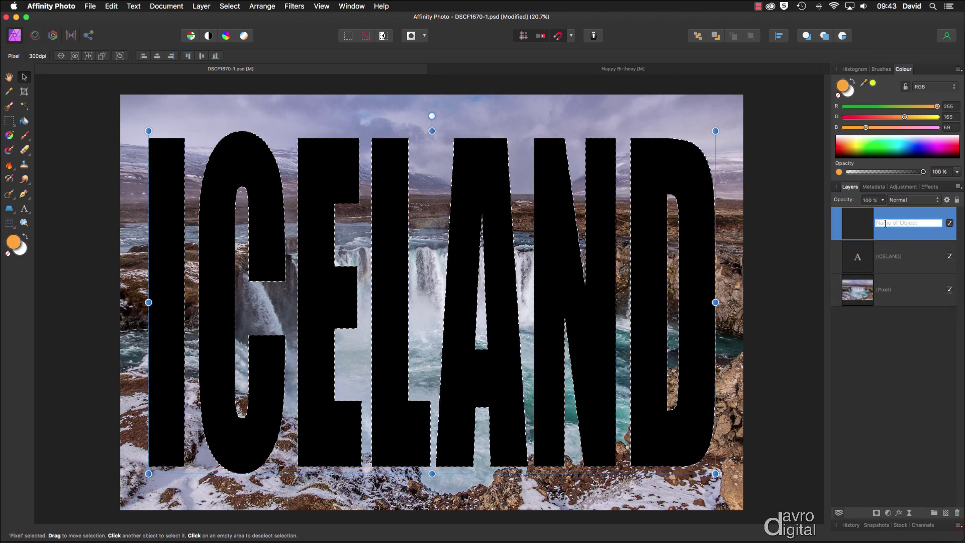
type("Shadow")
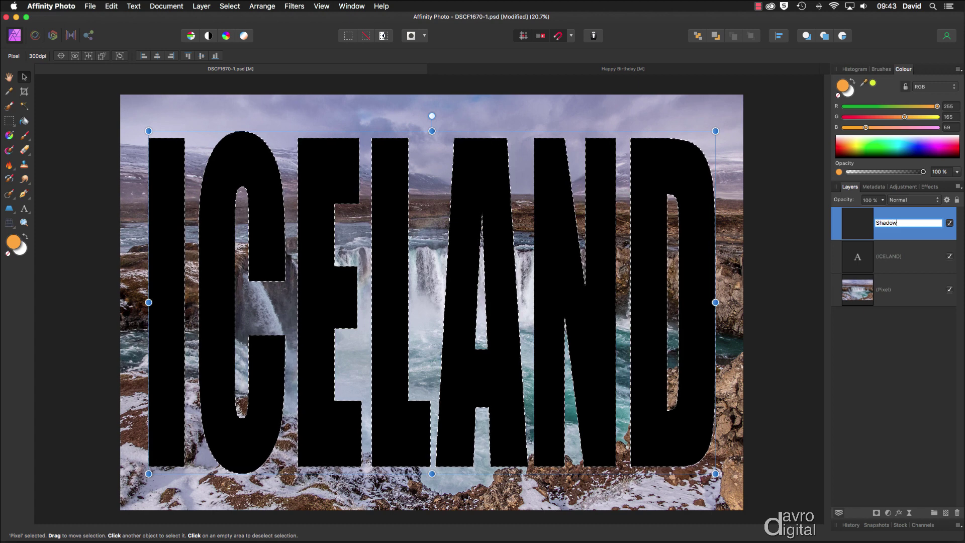
key("Return")
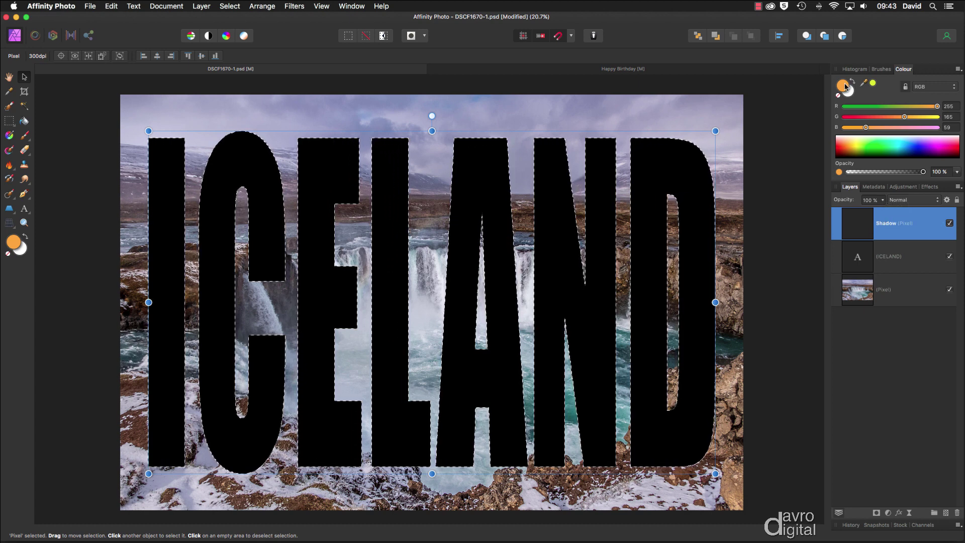
Step: Fill the ICELAND selection on Shadow with default black, then deselect
key("d")
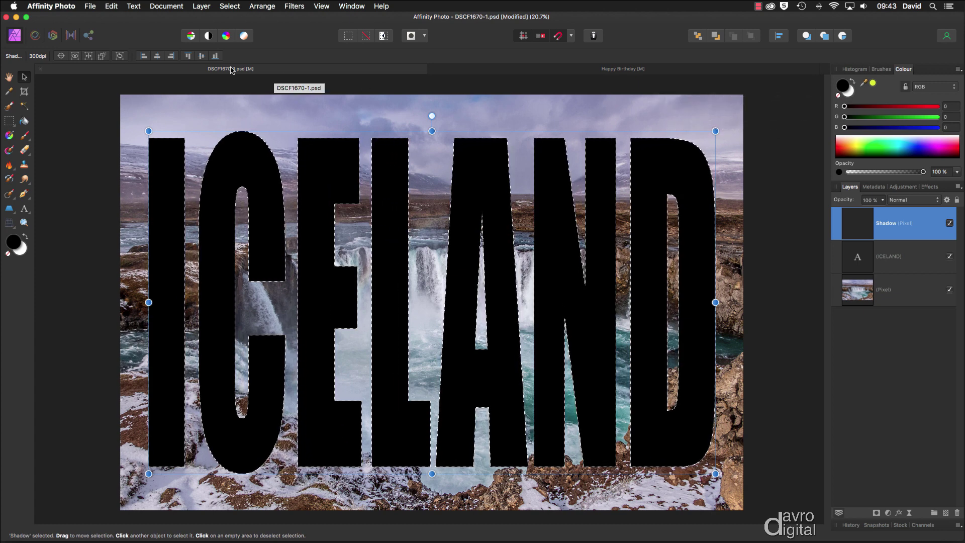
left_click(112, 7)
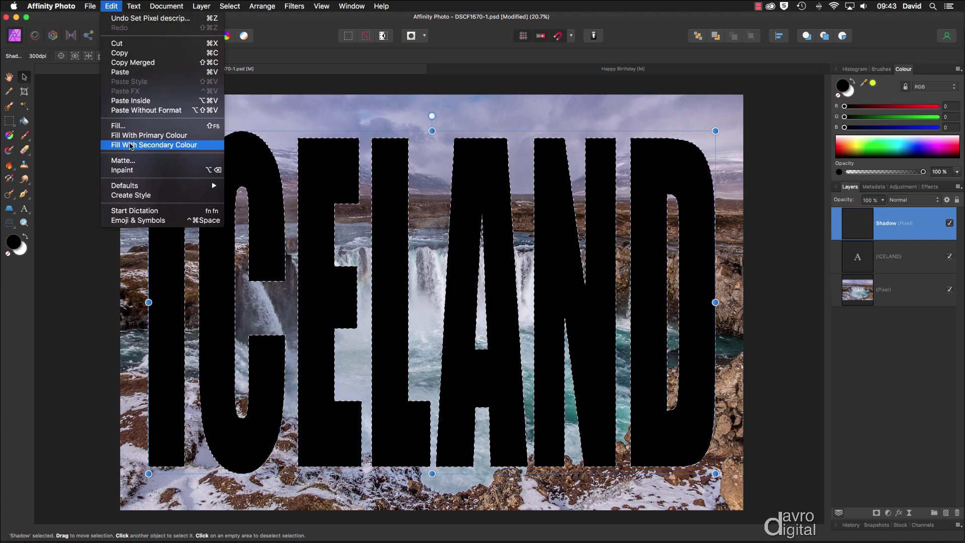
left_click(131, 146)
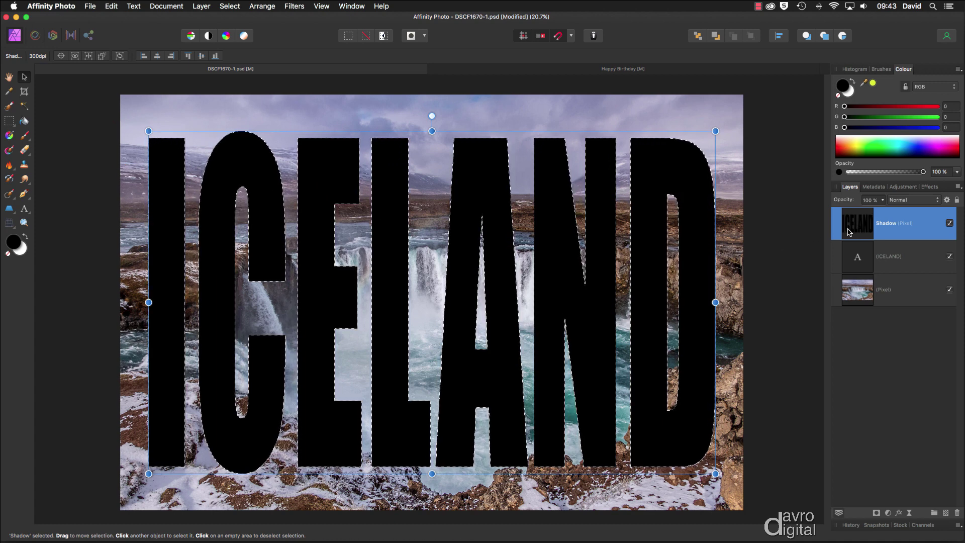
key("super+d")
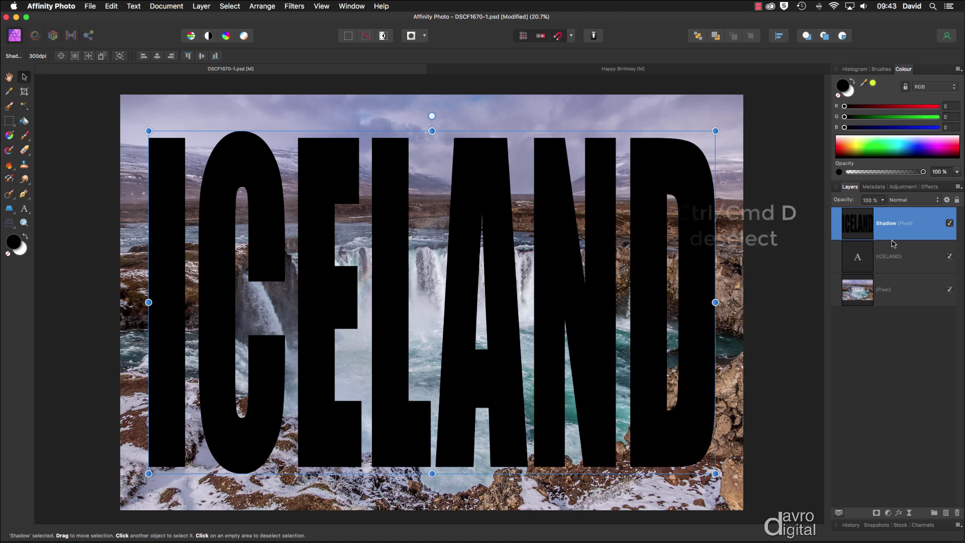
Step: Hide Shadow and duplicate the waterfall photo layer, moving the copy above ICELAND
left_click(949, 223)
left_click(907, 291)
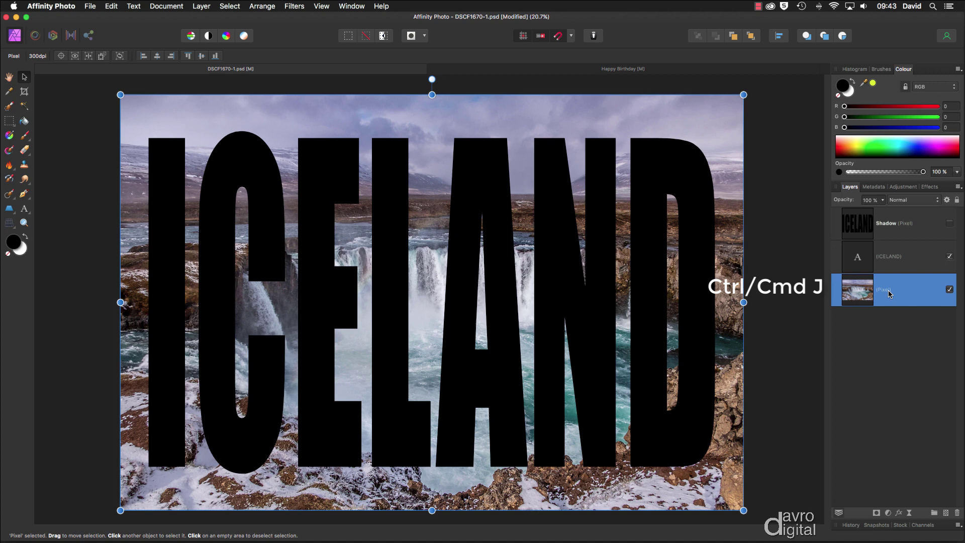
key("super+j")
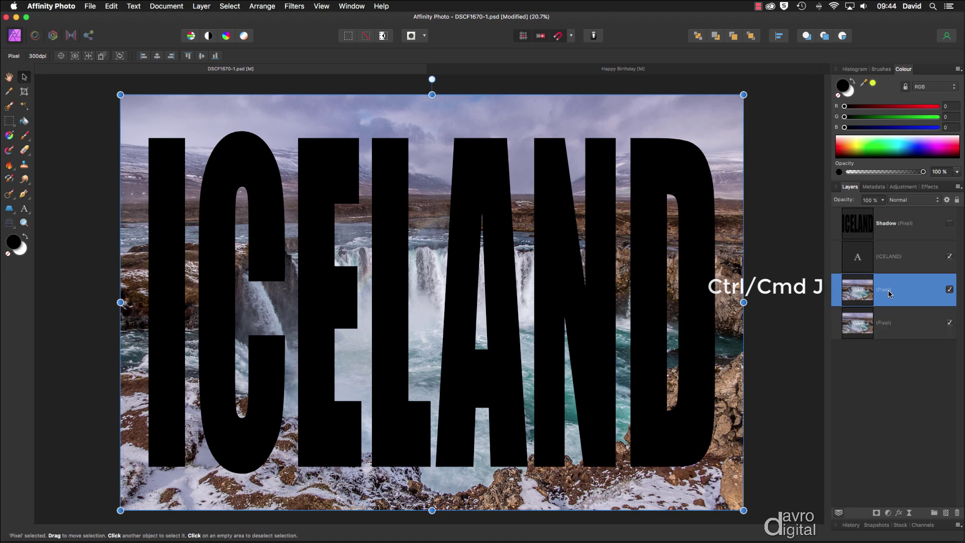
left_click_drag(881, 291, 885, 251)
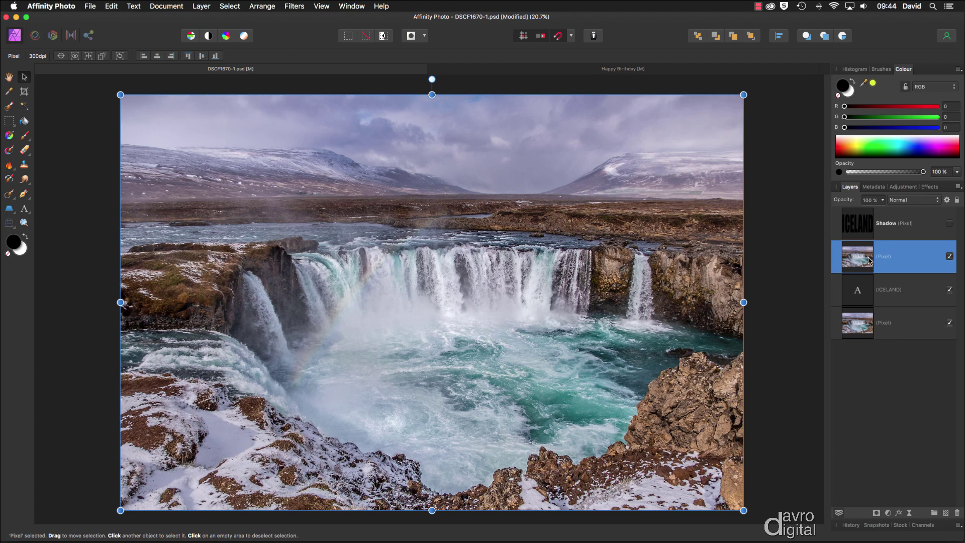
double_click(884, 258)
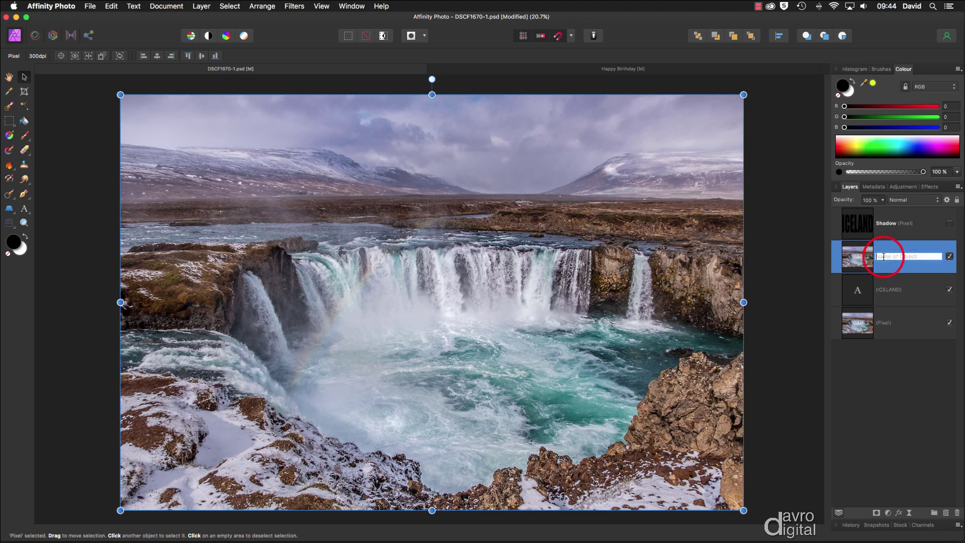
Step: Hide the original photo and clip the photo copy inside the ICELAND text layer
left_click(950, 324)
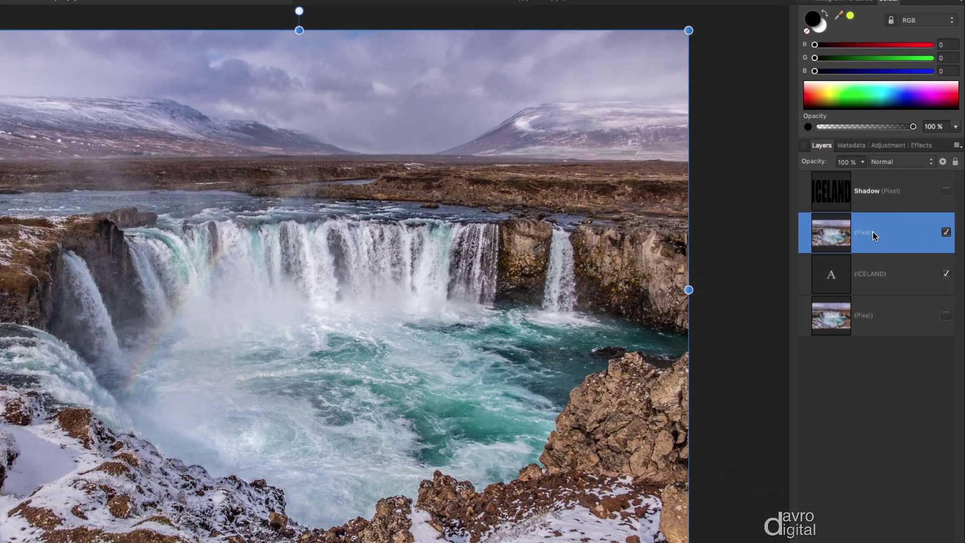
left_click_drag(873, 231, 861, 276)
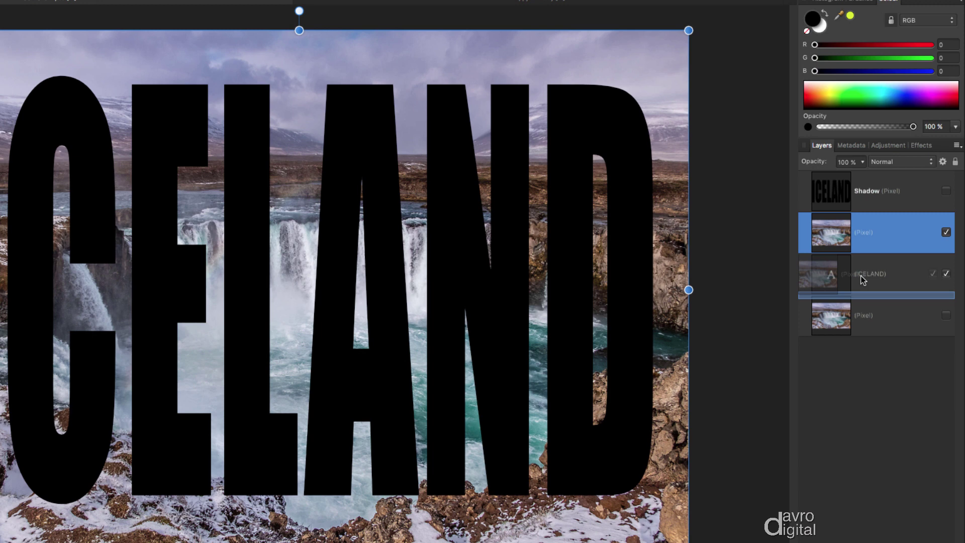
left_click_drag(861, 276, 894, 281)
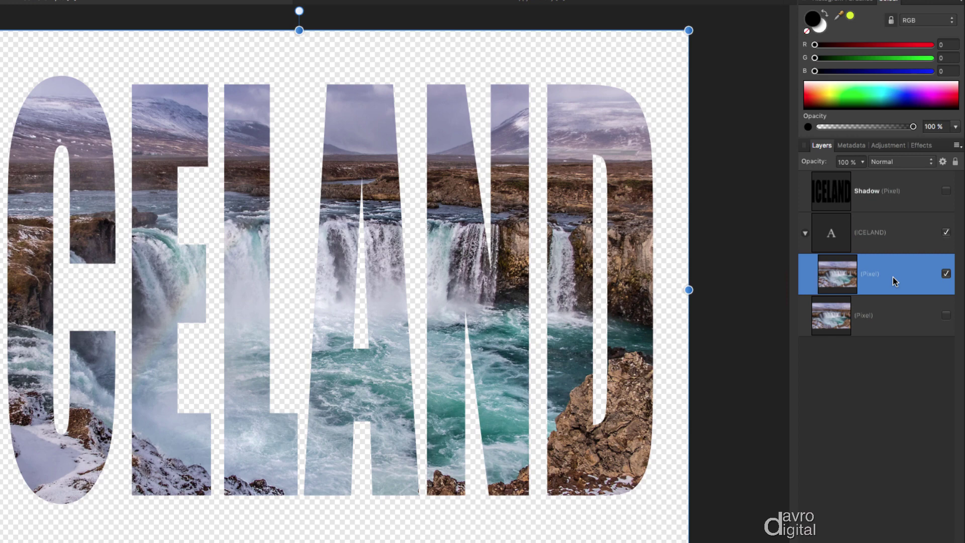
Step: Unhide Shadow, place it below the ICELAND group, and reveal the original waterfall photo
left_click(840, 189)
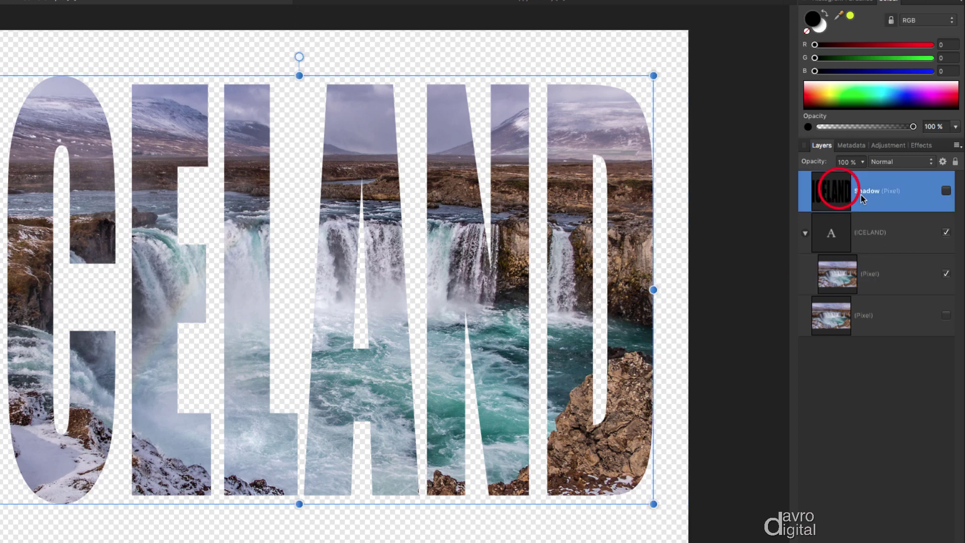
left_click(947, 191)
mouse_move(832, 191)
left_mouse_down()
mouse_move(804, 224)
mouse_move(829, 284)
mouse_move(830, 299)
mouse_move(812, 294)
left_mouse_up()
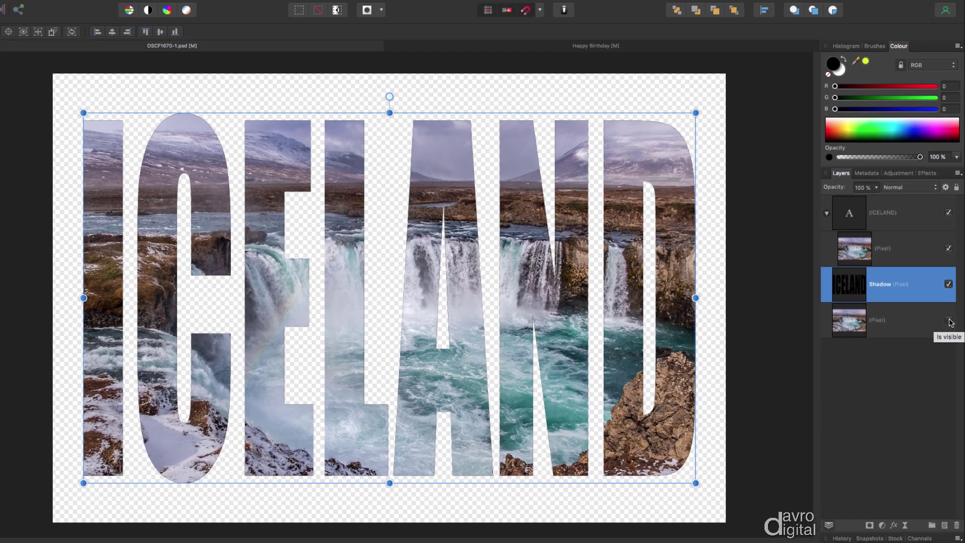
left_click(947, 315)
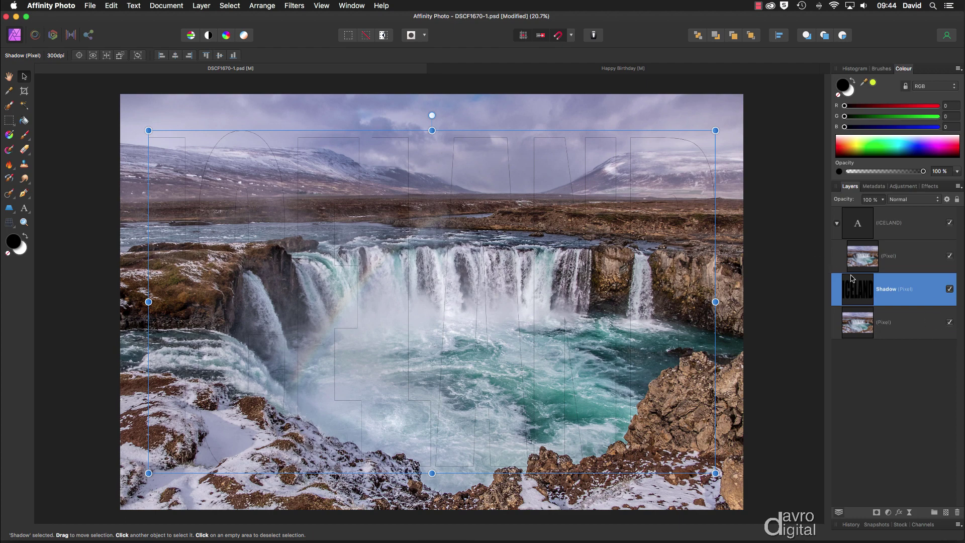
Step: Add a live Gaussian blur of about 20 px to the Shadow layer
left_click(909, 513)
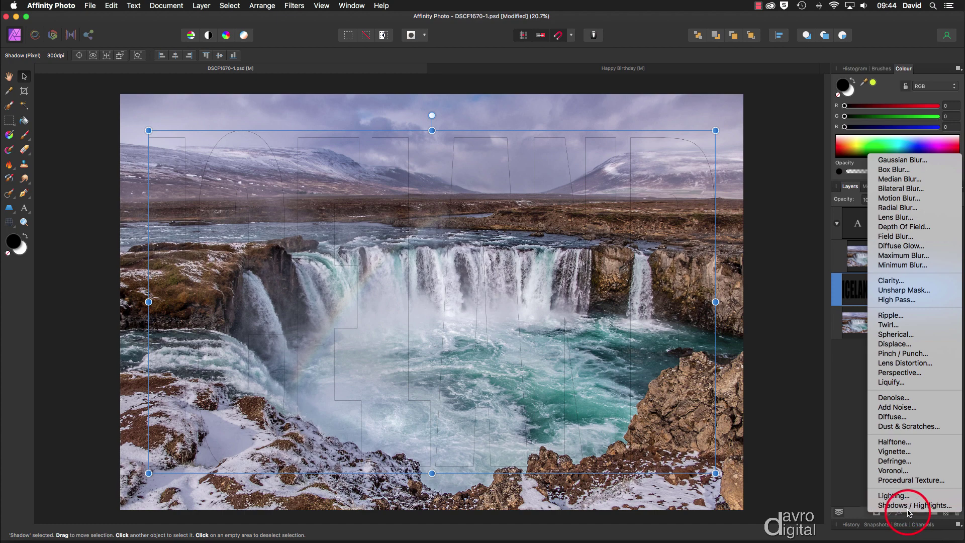
left_click(888, 161)
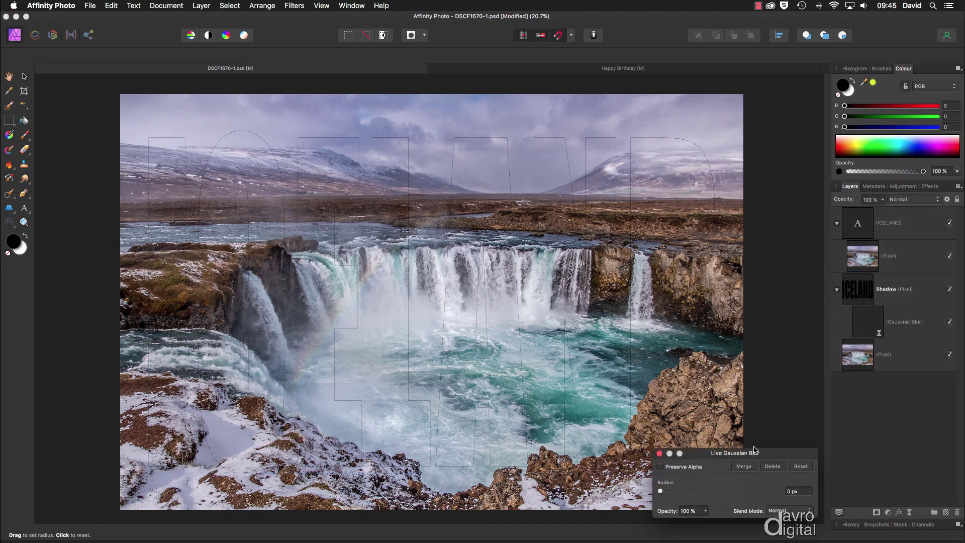
left_click_drag(751, 453, 784, 240)
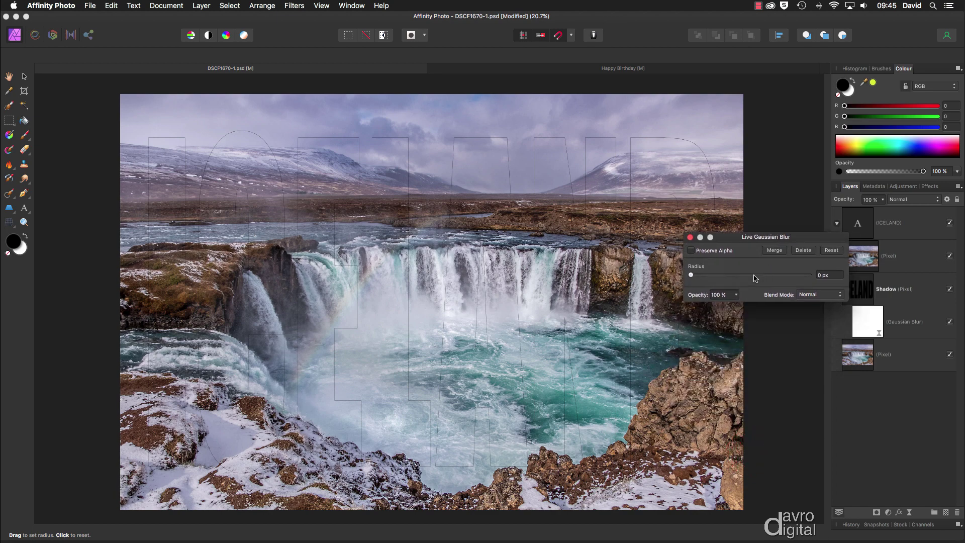
left_click_drag(757, 276, 761, 279)
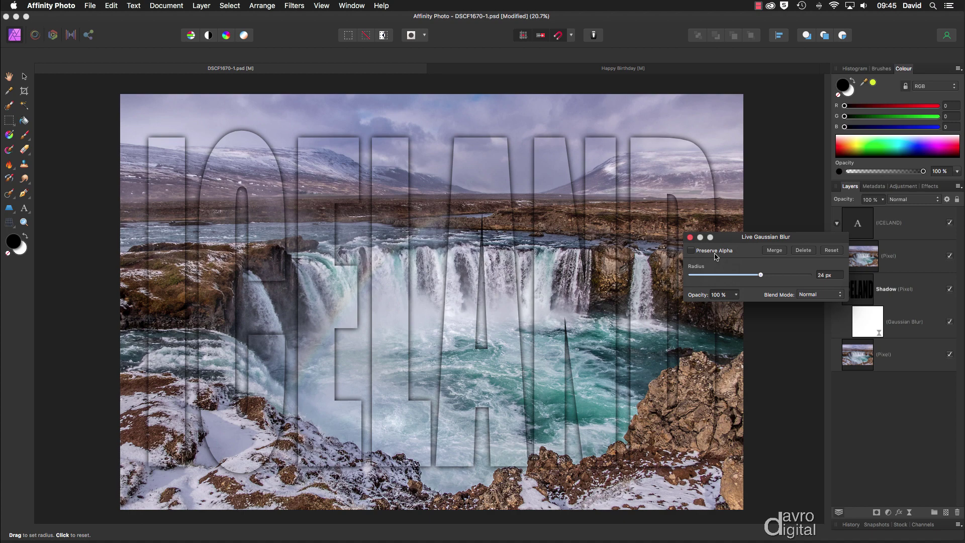
left_click(692, 238)
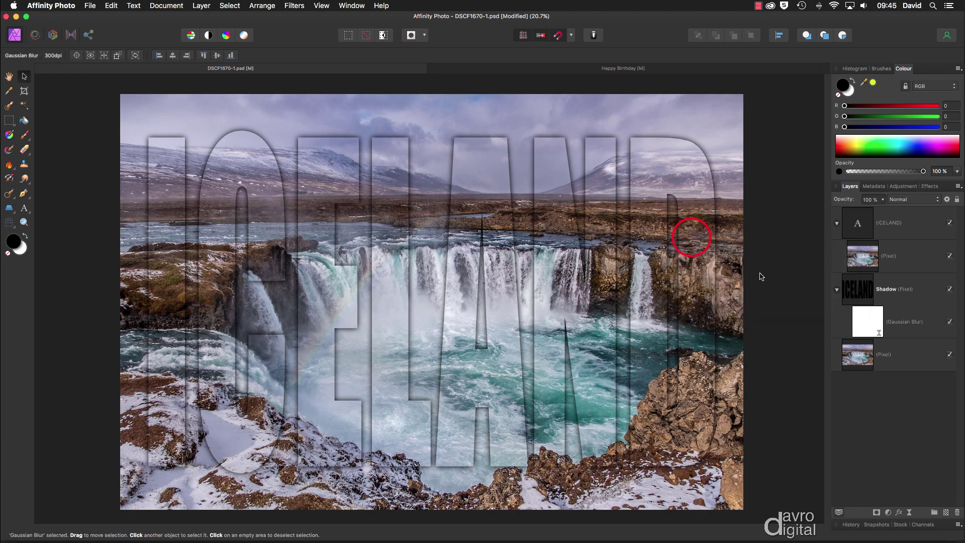
Step: Blur the bottom waterfall photo with a 22.8 px live Gaussian blur, Preserve Alpha ticked
left_click(867, 353)
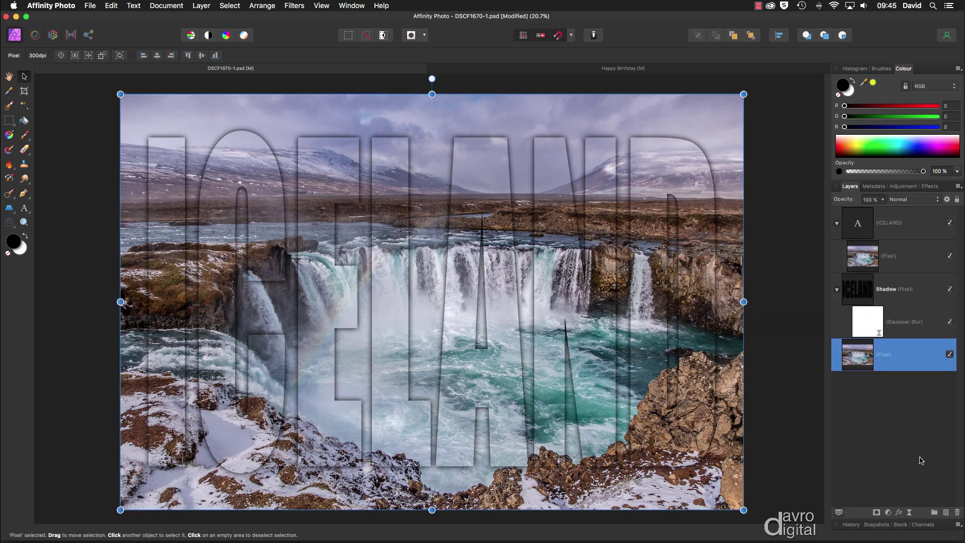
left_click(911, 514)
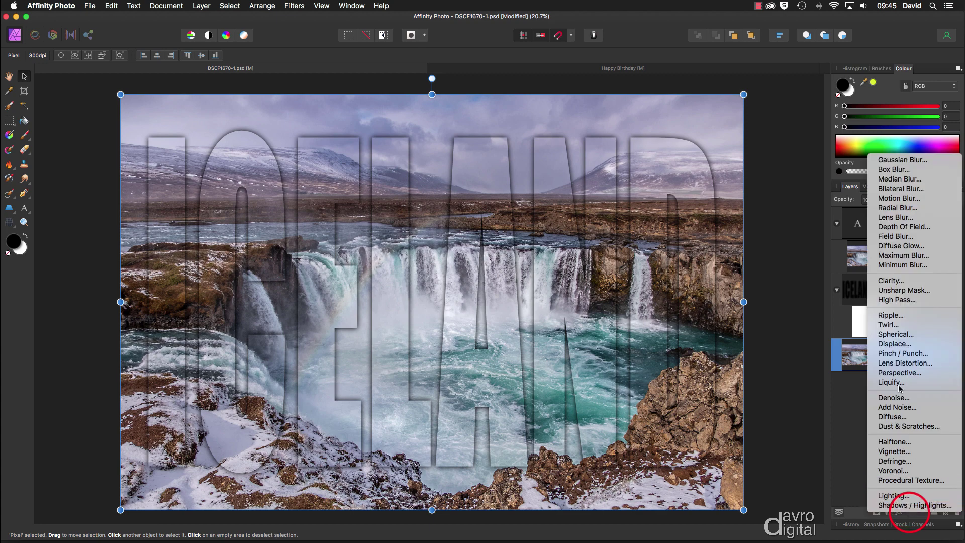
left_click(880, 161)
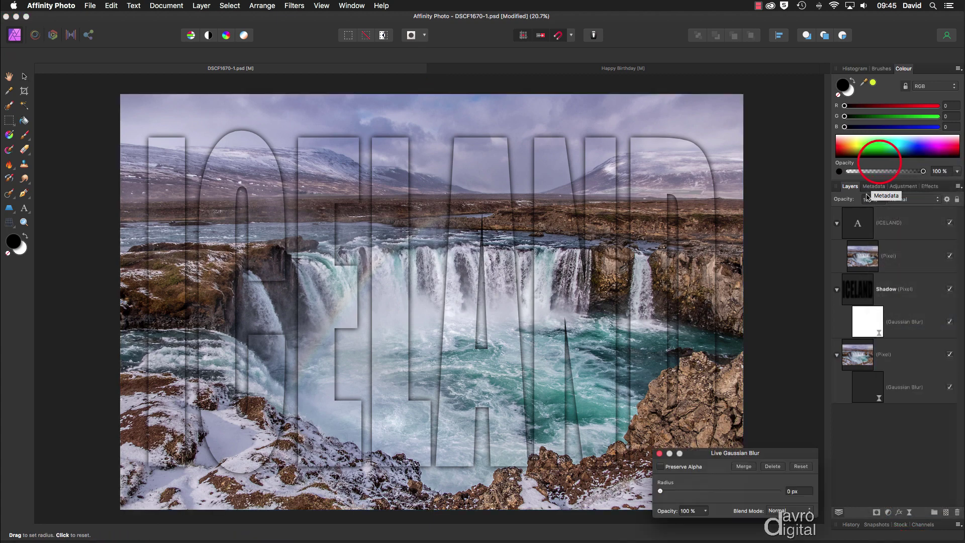
left_click(766, 452)
left_click_drag(767, 452, 795, 233)
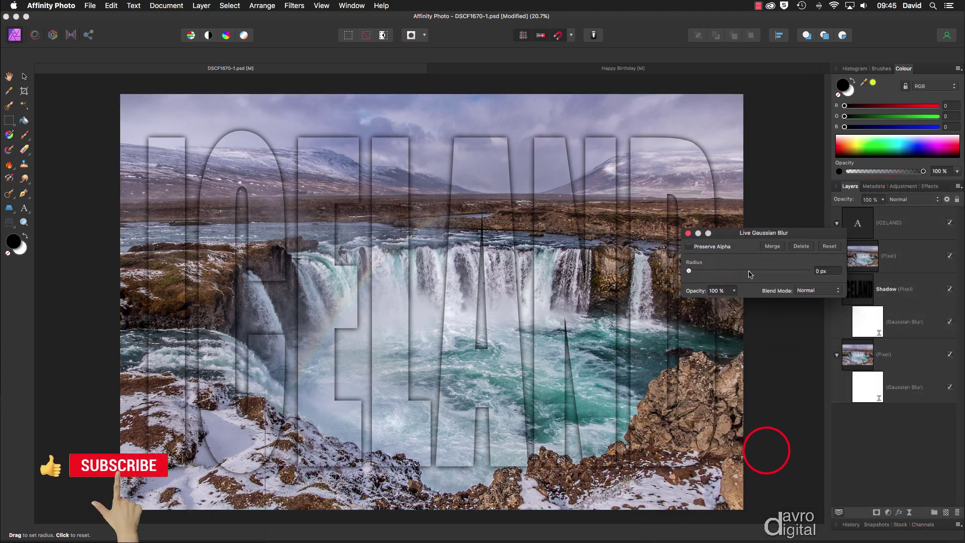
left_click_drag(689, 271, 758, 272)
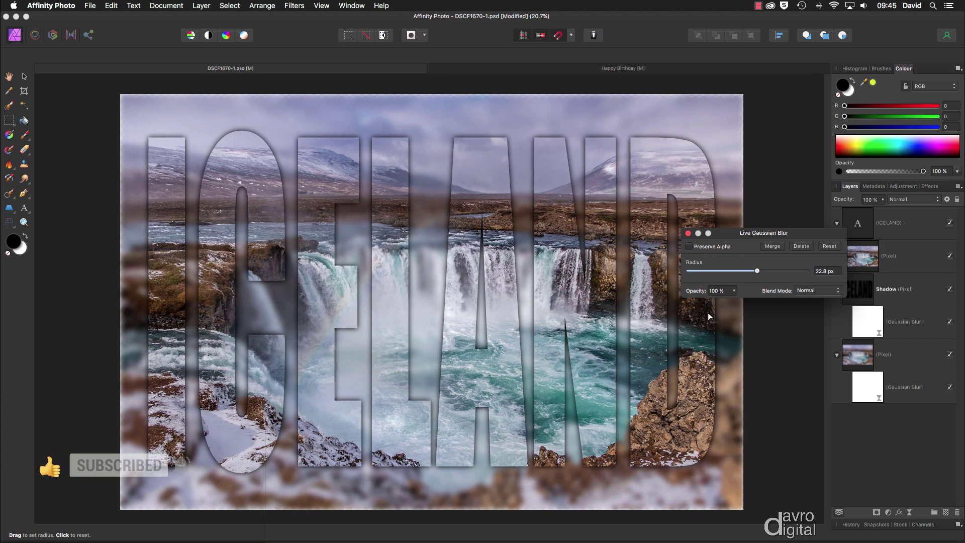
left_click(689, 246)
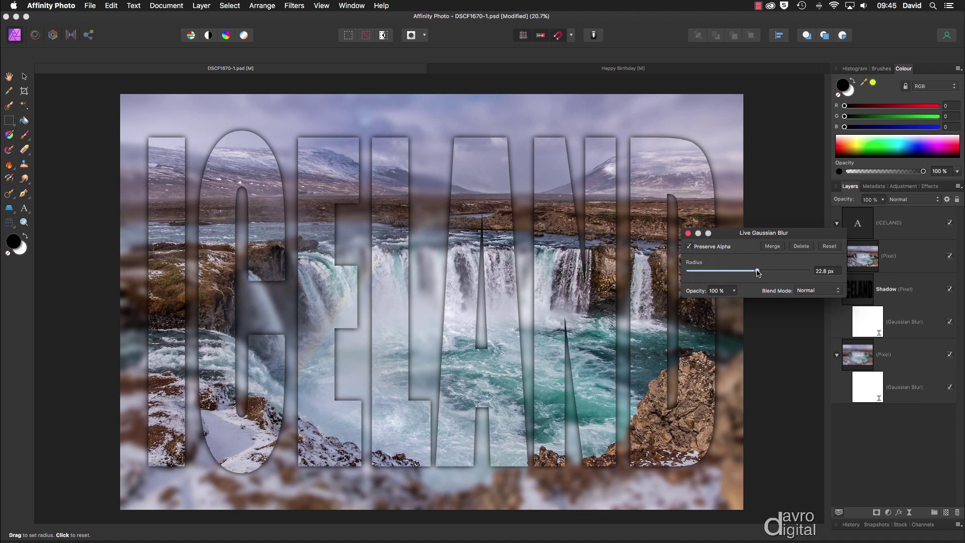
left_click(687, 233)
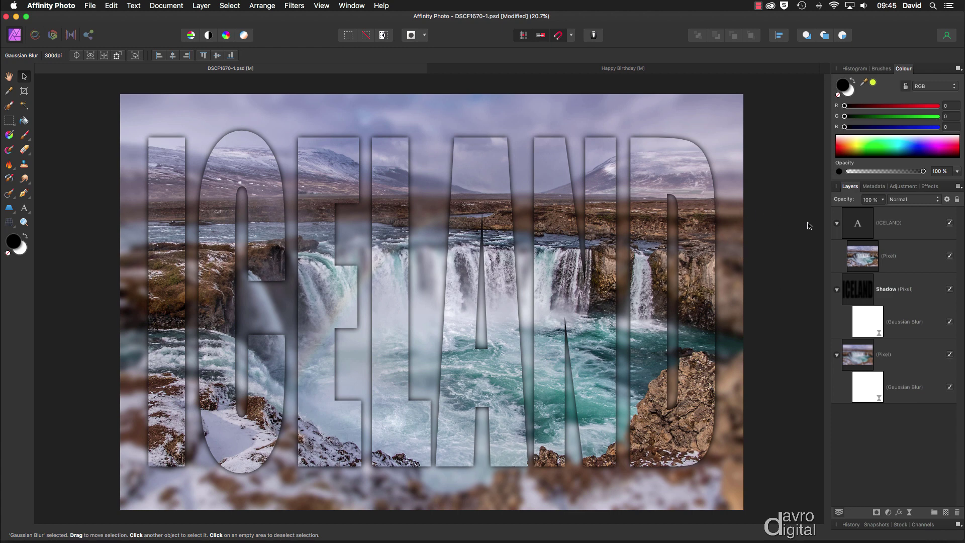
Step: Apply a 3D layer effect with a 21.5 px radius to the ICELAND text layer
left_click(862, 227)
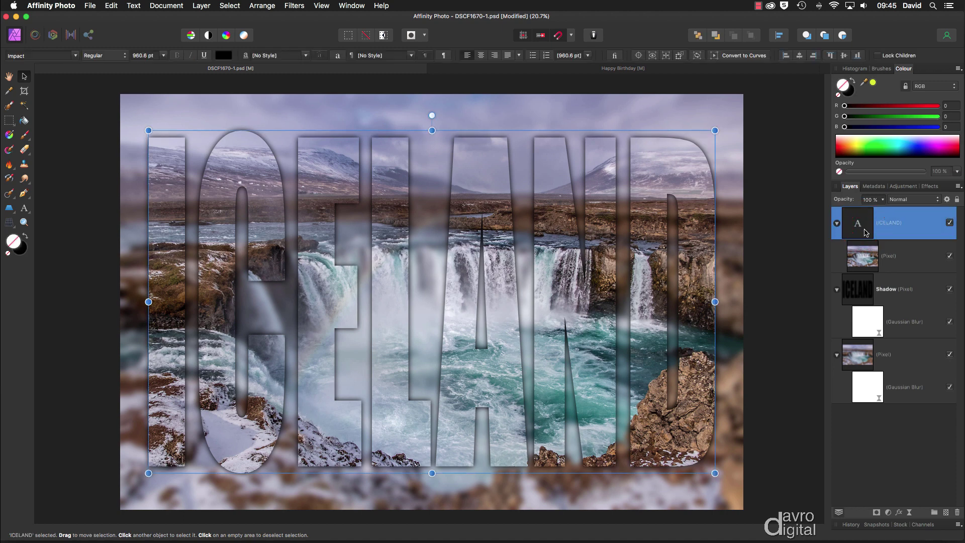
left_click(900, 512)
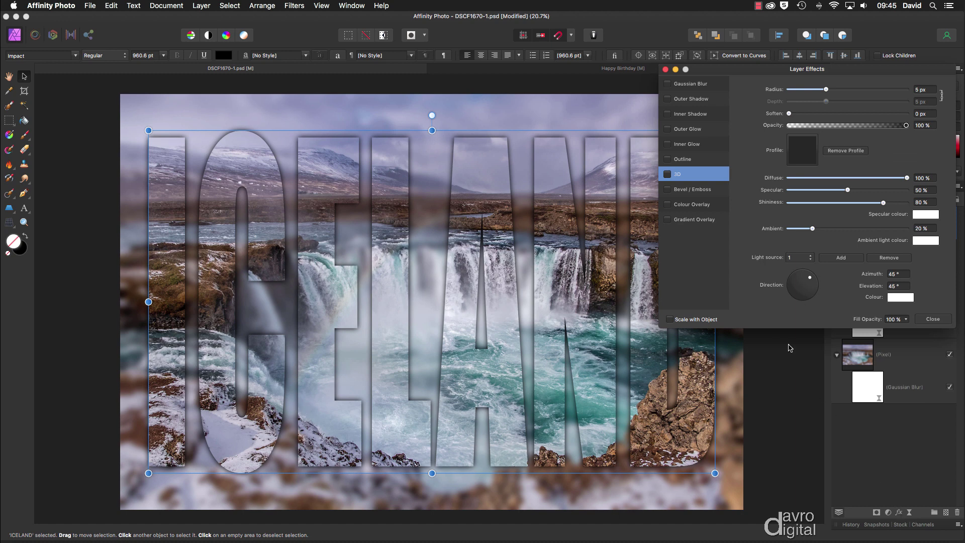
left_click(669, 174)
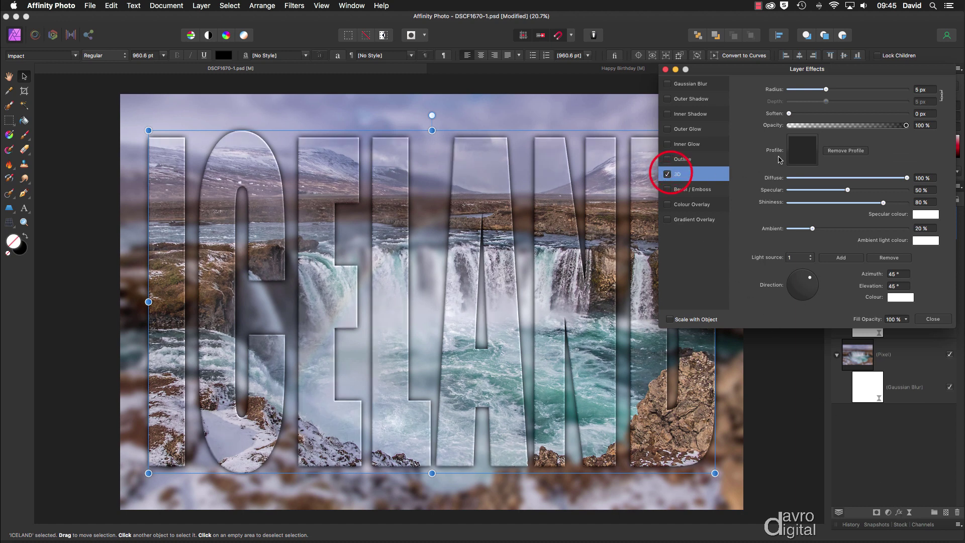
left_click_drag(826, 90, 855, 92)
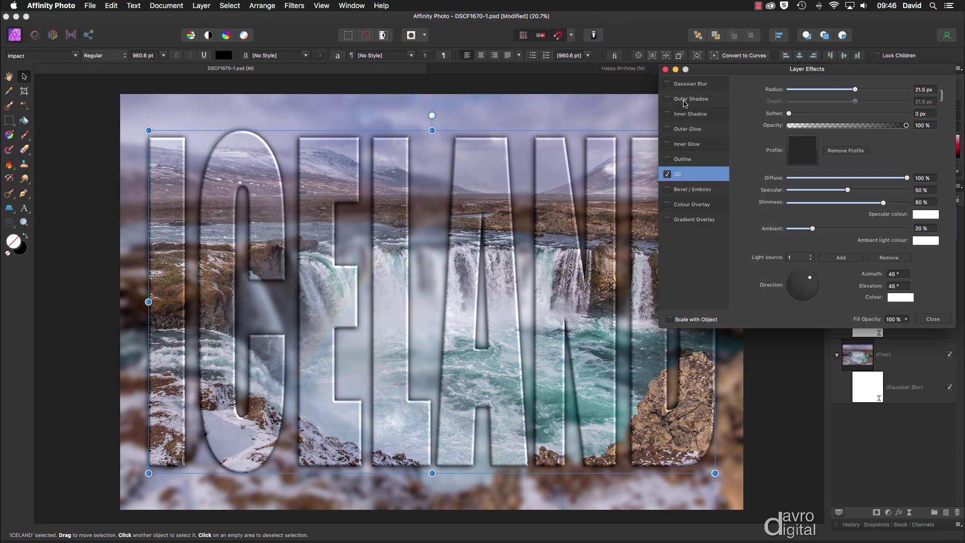
left_click(666, 70)
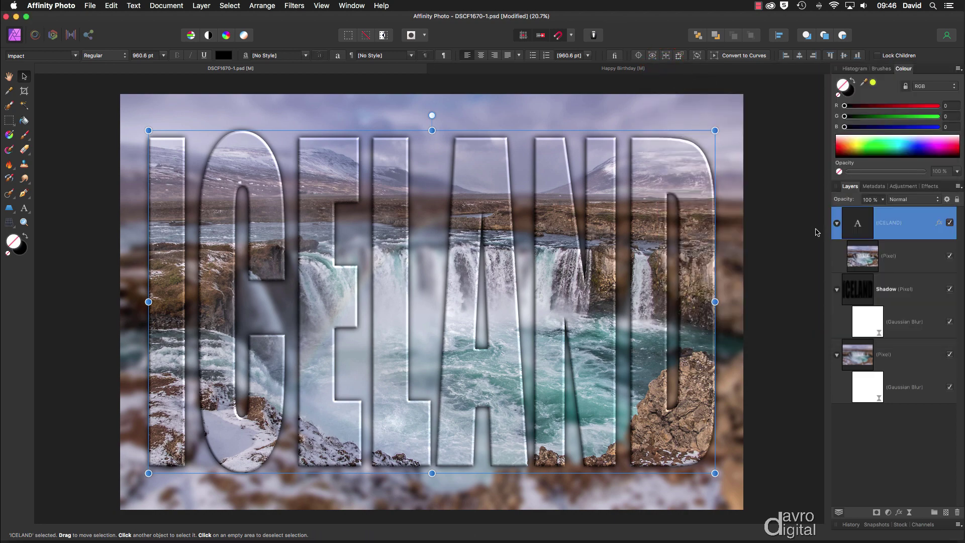
Step: Shift the Shadow layer down-right behind ICELAND and set its opacity to 60%
left_click(867, 291)
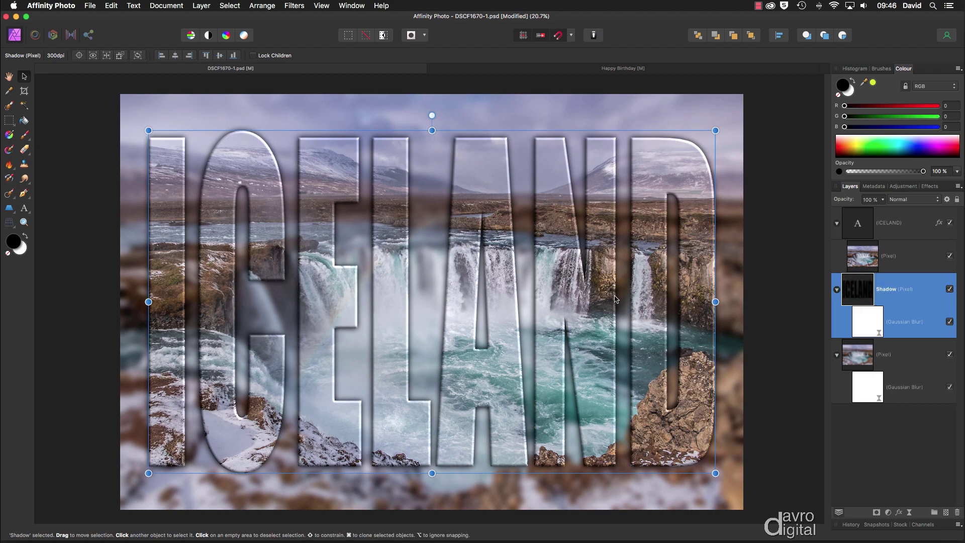
left_click_drag(532, 289, 546, 303)
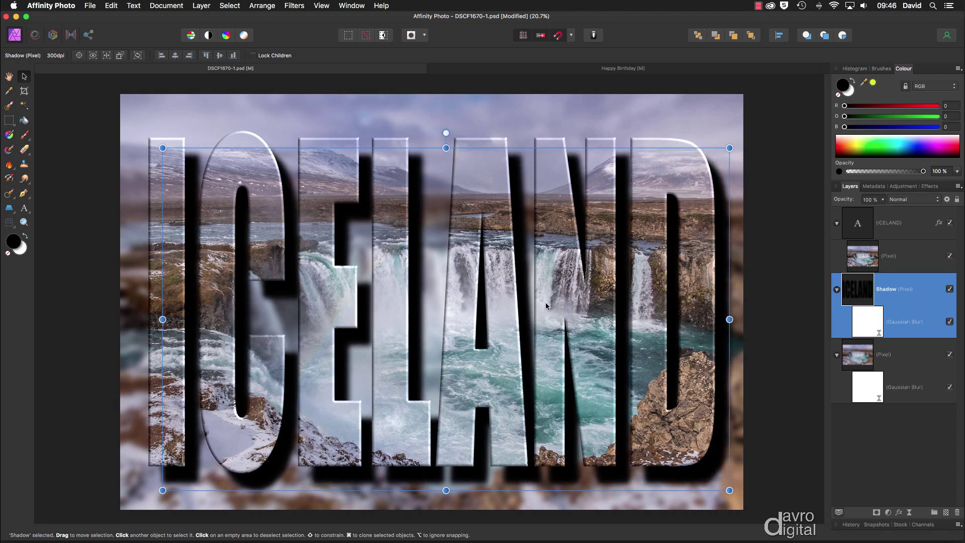
left_click(883, 200)
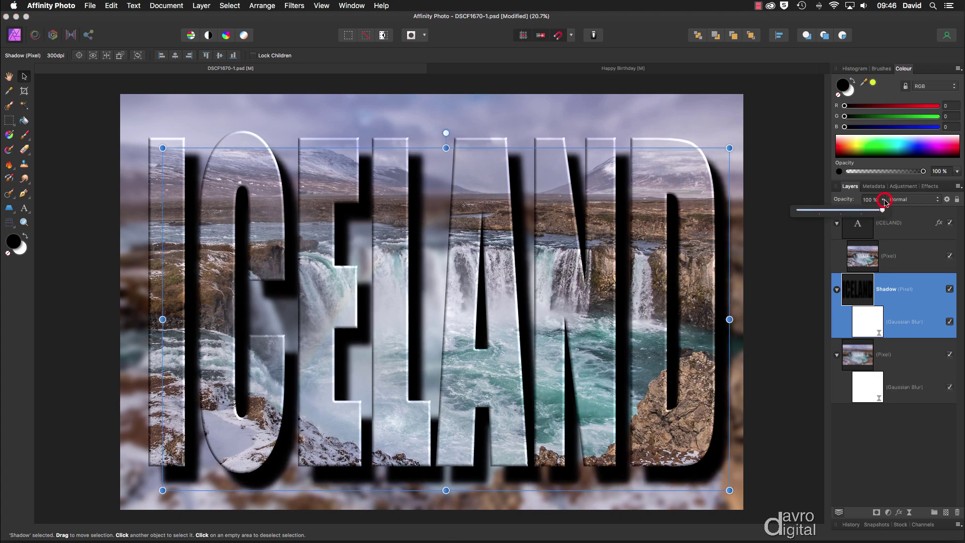
left_click_drag(883, 211, 848, 212)
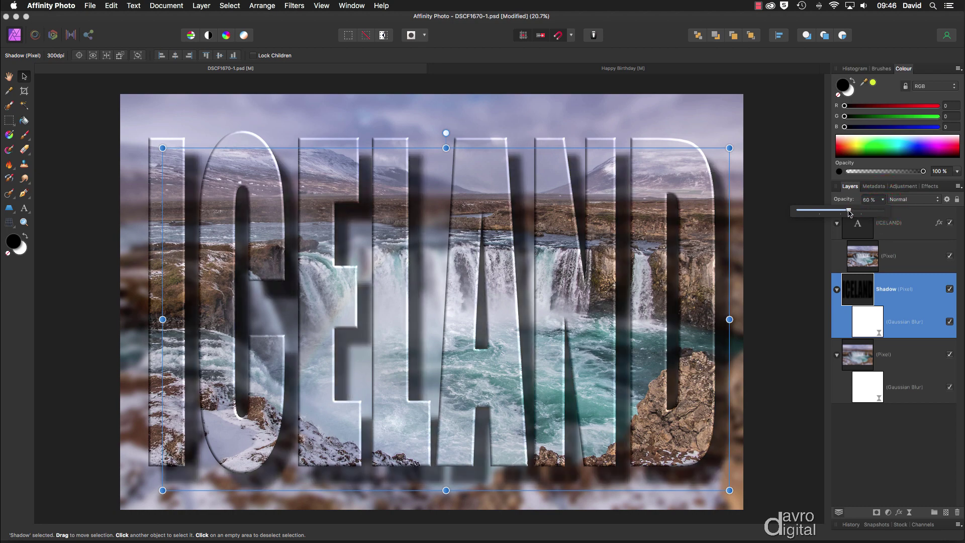
left_click_drag(590, 333, 588, 326)
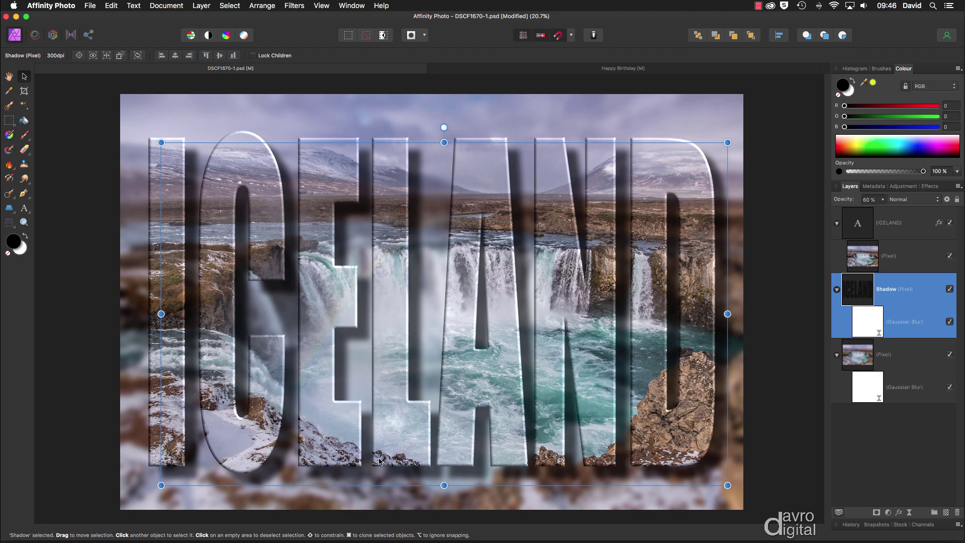
left_click_drag(378, 488, 377, 492)
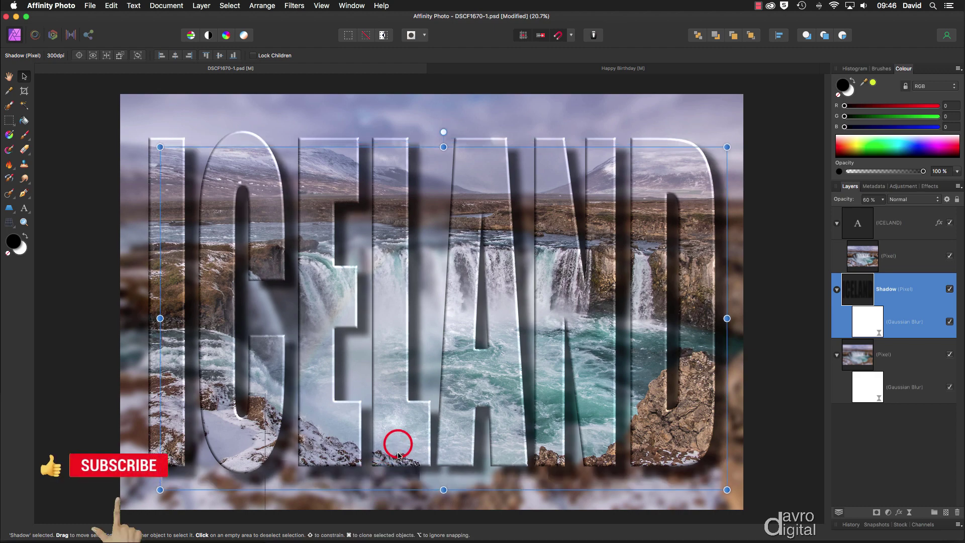
left_click_drag(398, 456, 398, 456)
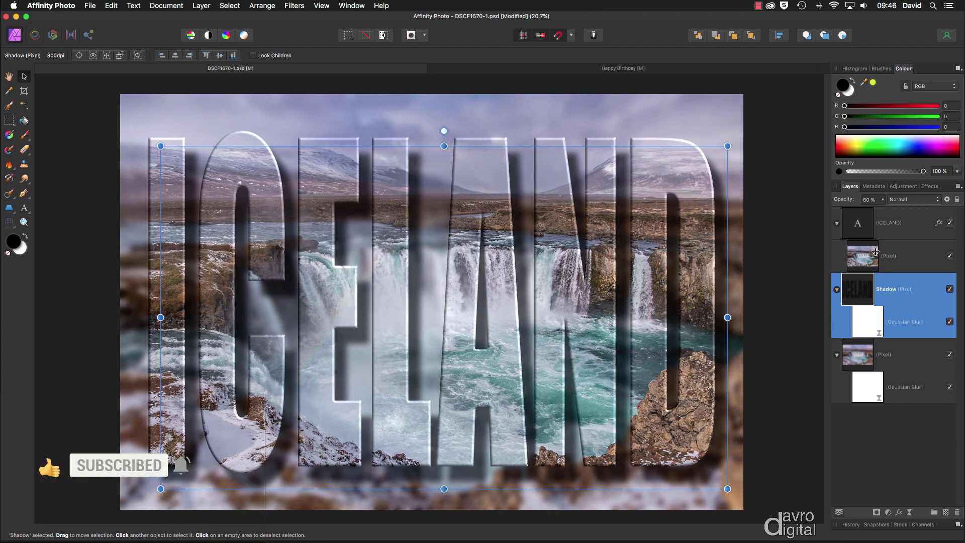
left_click(887, 222)
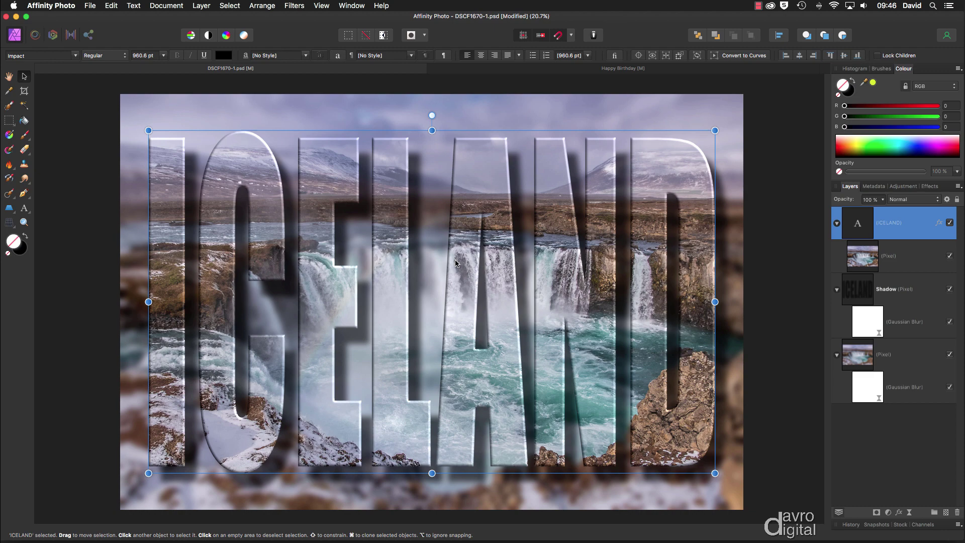
Step: Undo a trial move of ICELAND, then nudge the clipped waterfall copy slightly lower inside the letters
mouse_move(456, 263)
left_mouse_down()
mouse_move(453, 278)
mouse_move(454, 267)
left_mouse_up()
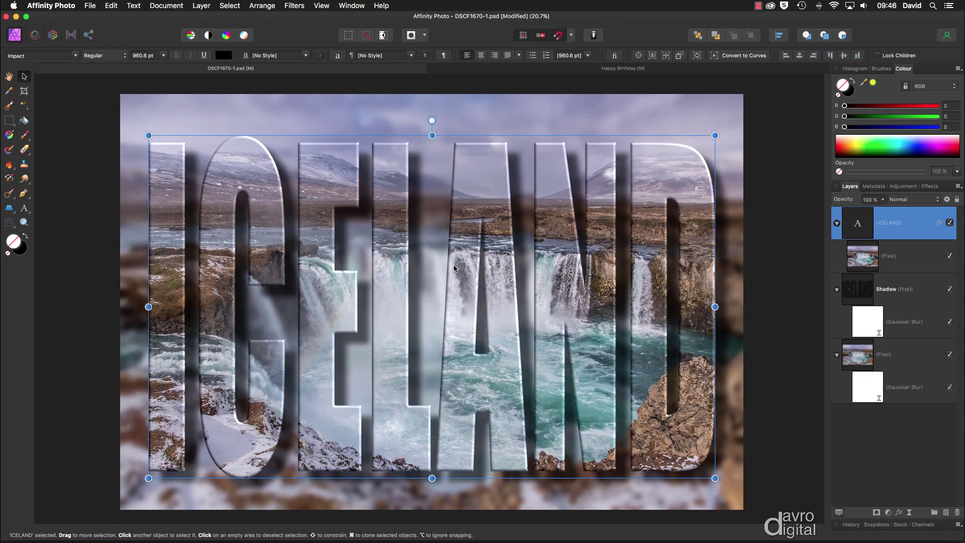
key("super+z")
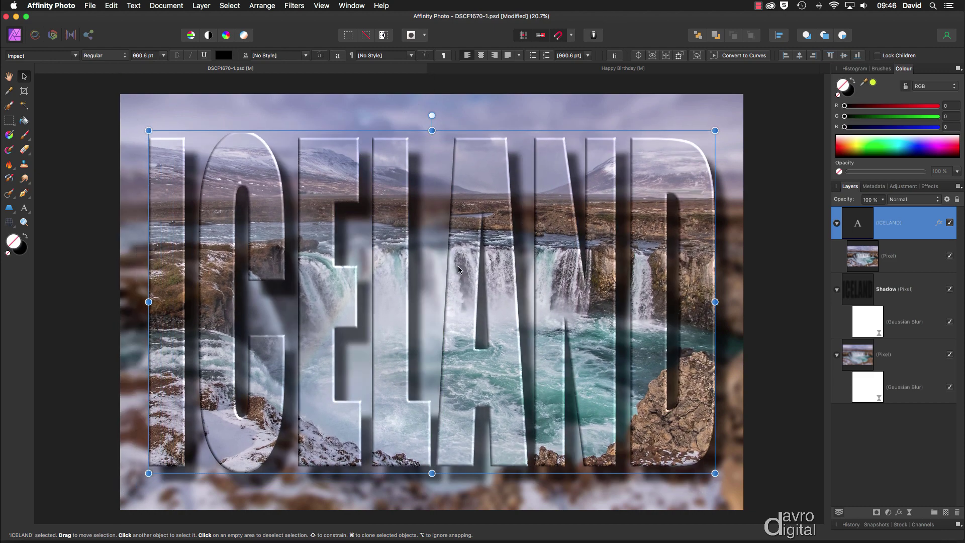
left_click(864, 258)
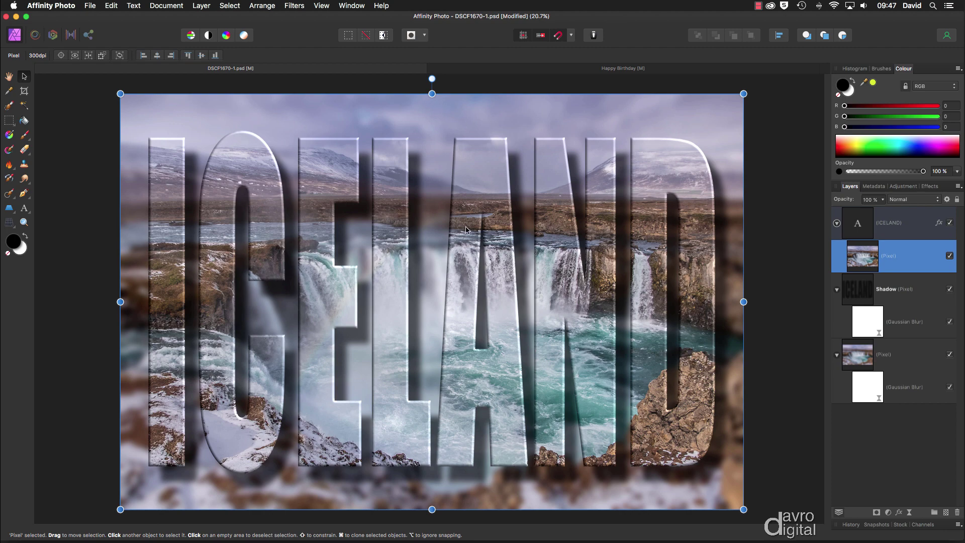
mouse_move(466, 230)
left_mouse_down()
mouse_move(463, 220)
mouse_move(469, 238)
mouse_move(479, 234)
mouse_move(467, 232)
left_mouse_up()
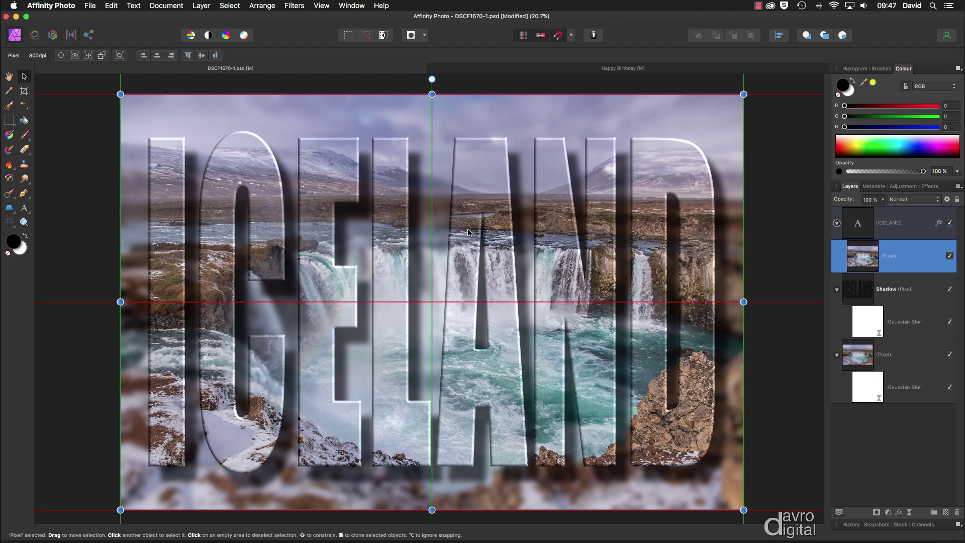
left_click_drag(468, 232, 467, 230)
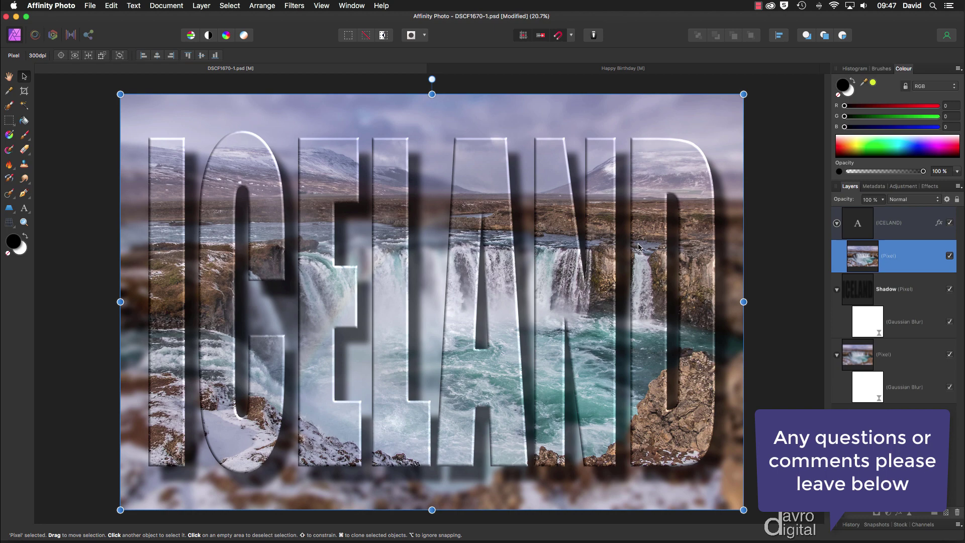
left_click(558, 69)
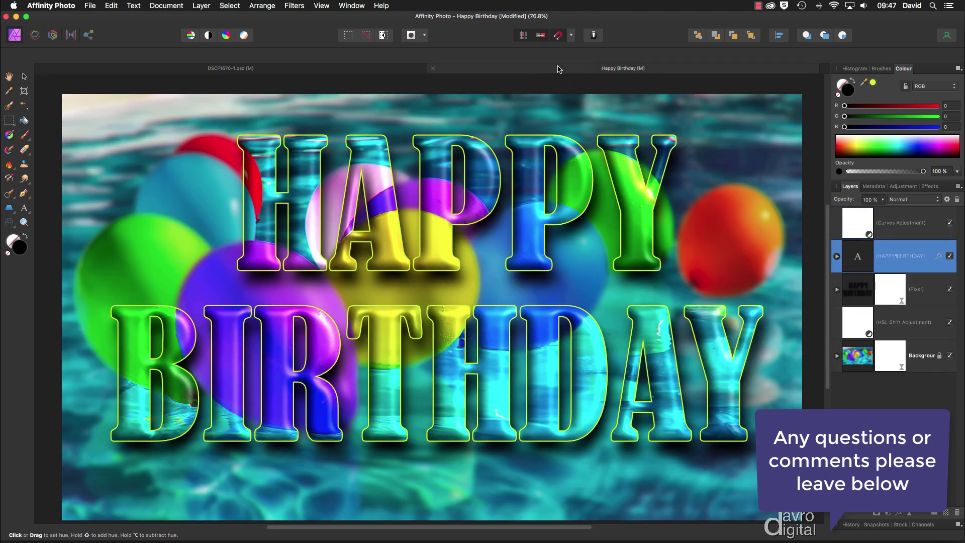
left_click(393, 71)
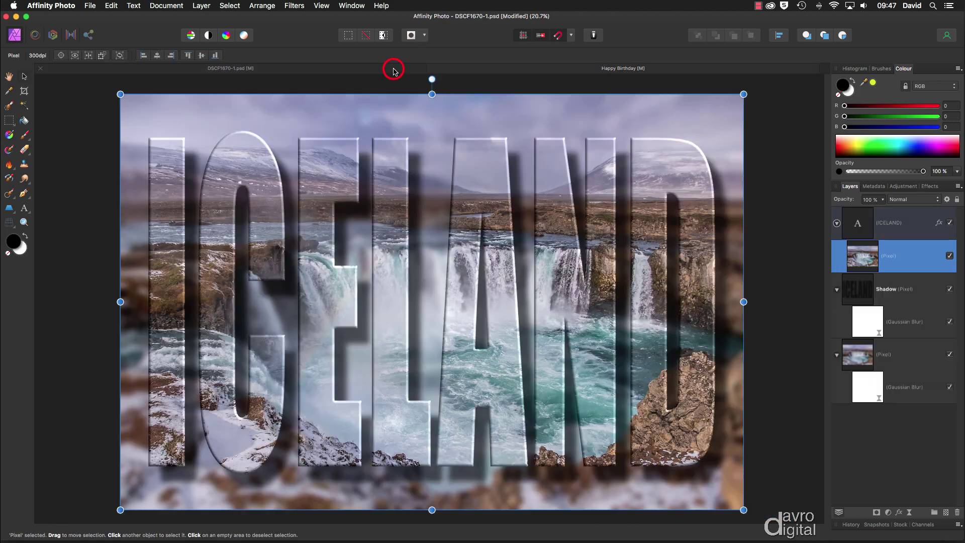